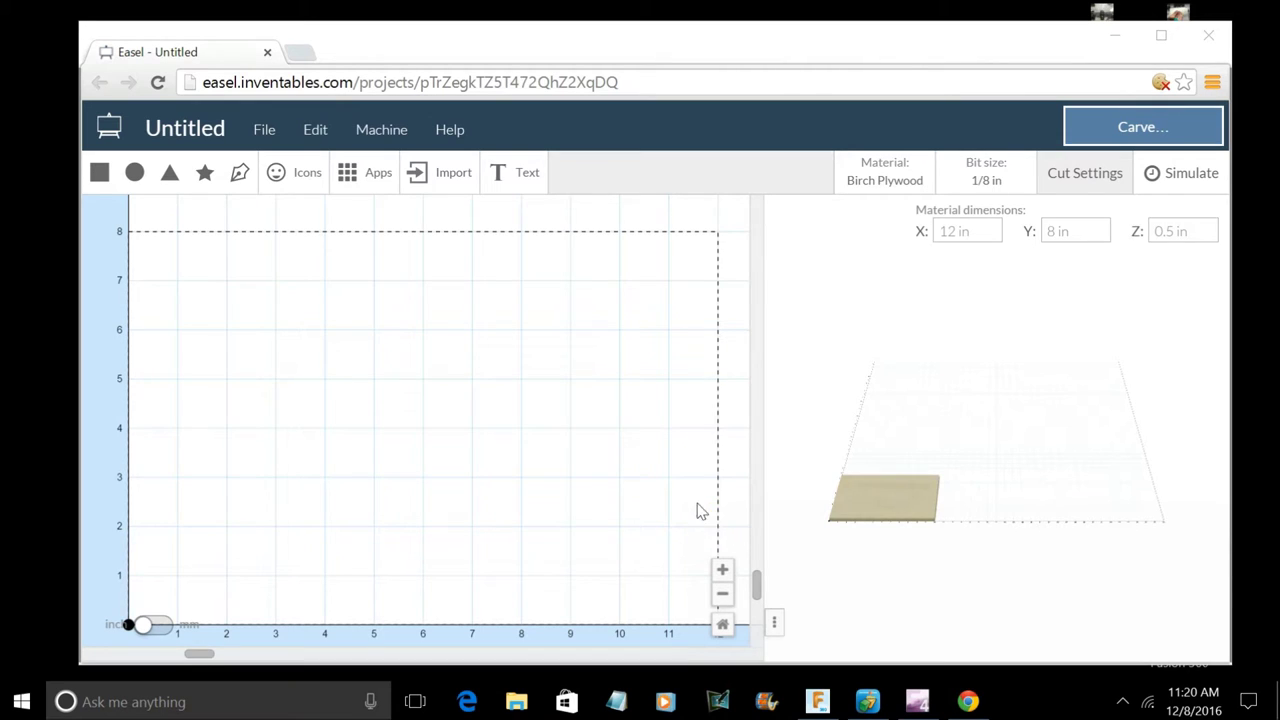
- Set the material's Y dimension to 12 in for a 12 by 12 in Birch Plywood board
{"action": "left_click", "coordinate": [1074, 234]}
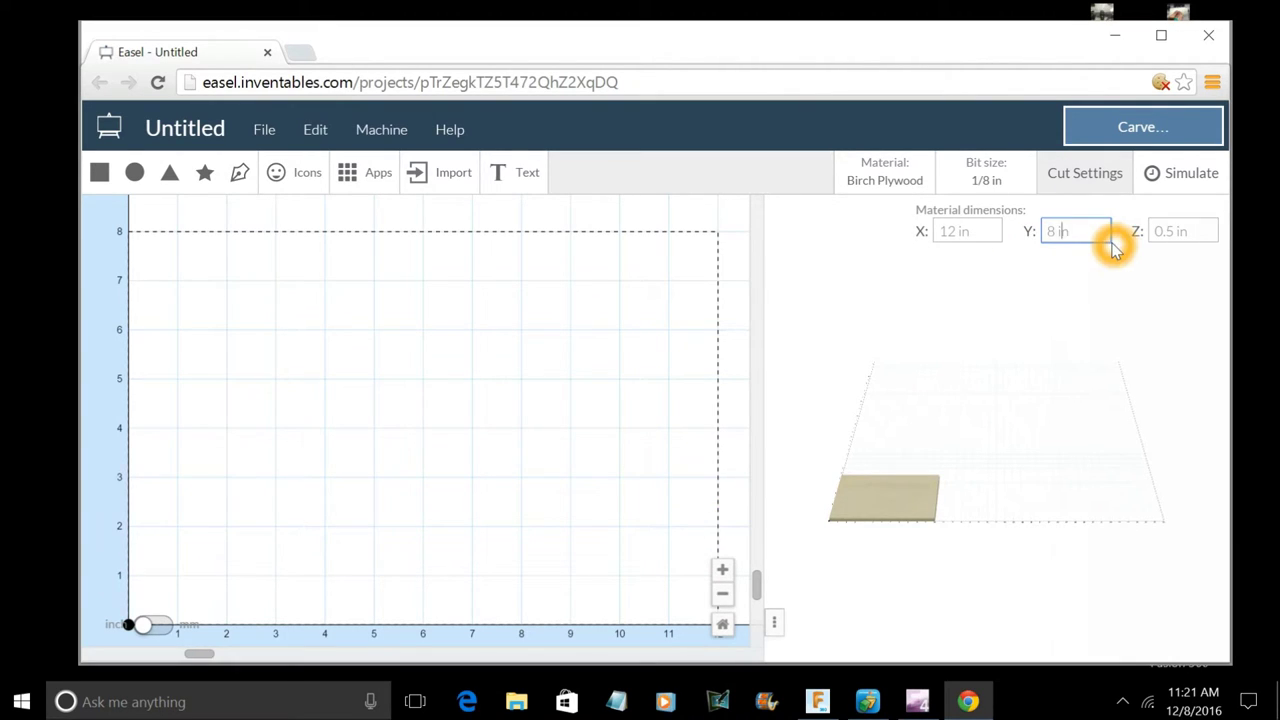
{"action": "type", "text": "12"}
{"action": "left_click", "coordinate": [1198, 228]}
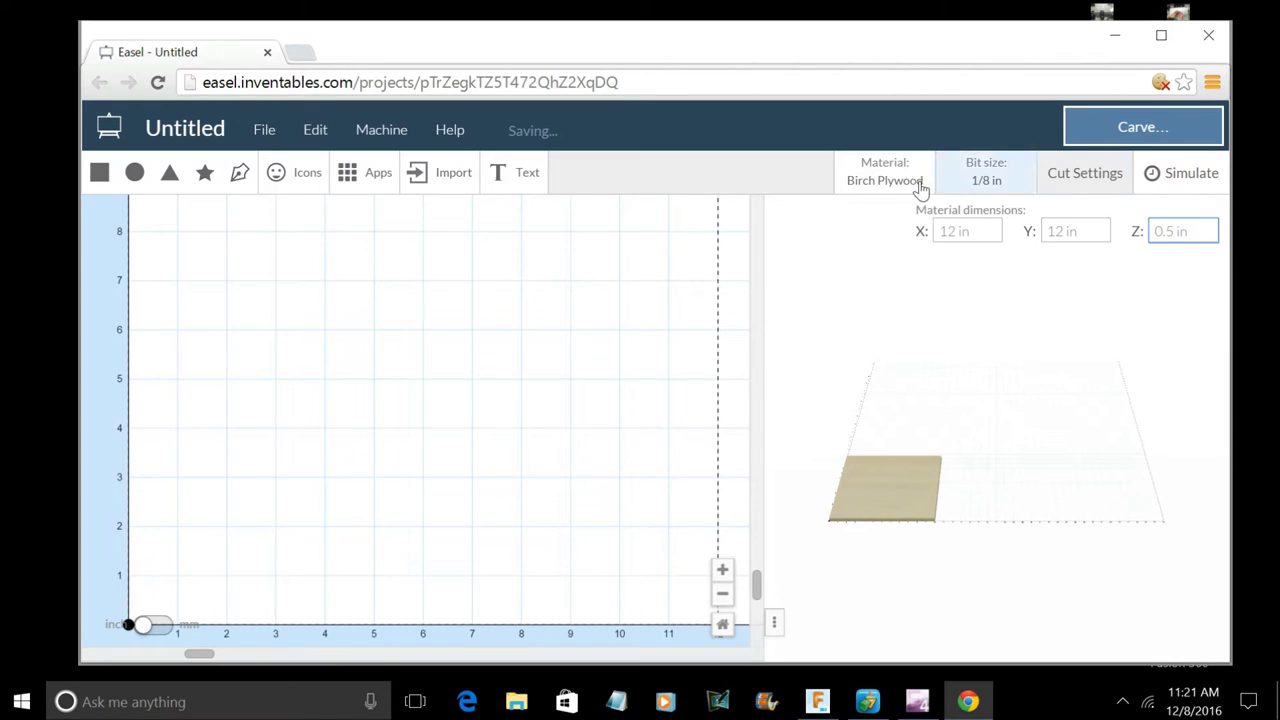
{"action": "left_click", "coordinate": [872, 190]}
{"action": "left_click_drag", "start_coordinate": [886, 494], "coordinate": [1020, 480]}
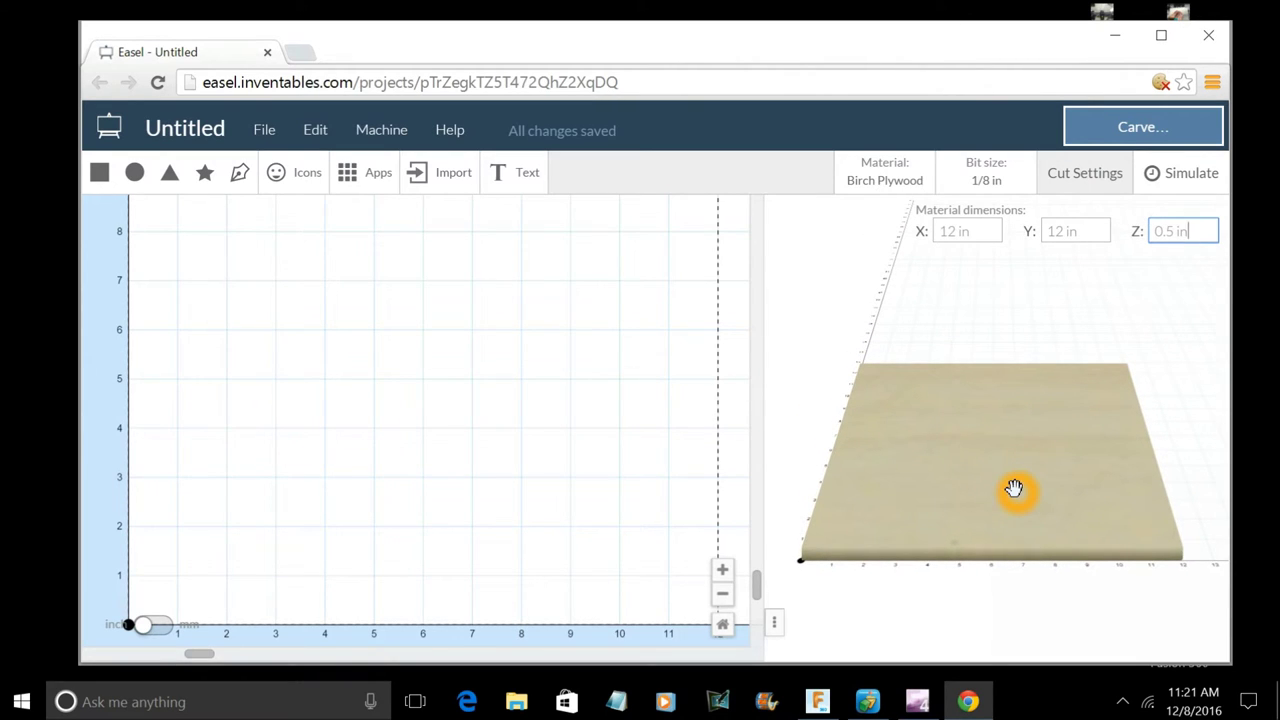
- Add a circle and stretch it into a horizontal oval about 10.6 in wide and 6.8 in high inside the material
{"action": "left_click", "coordinate": [722, 624]}
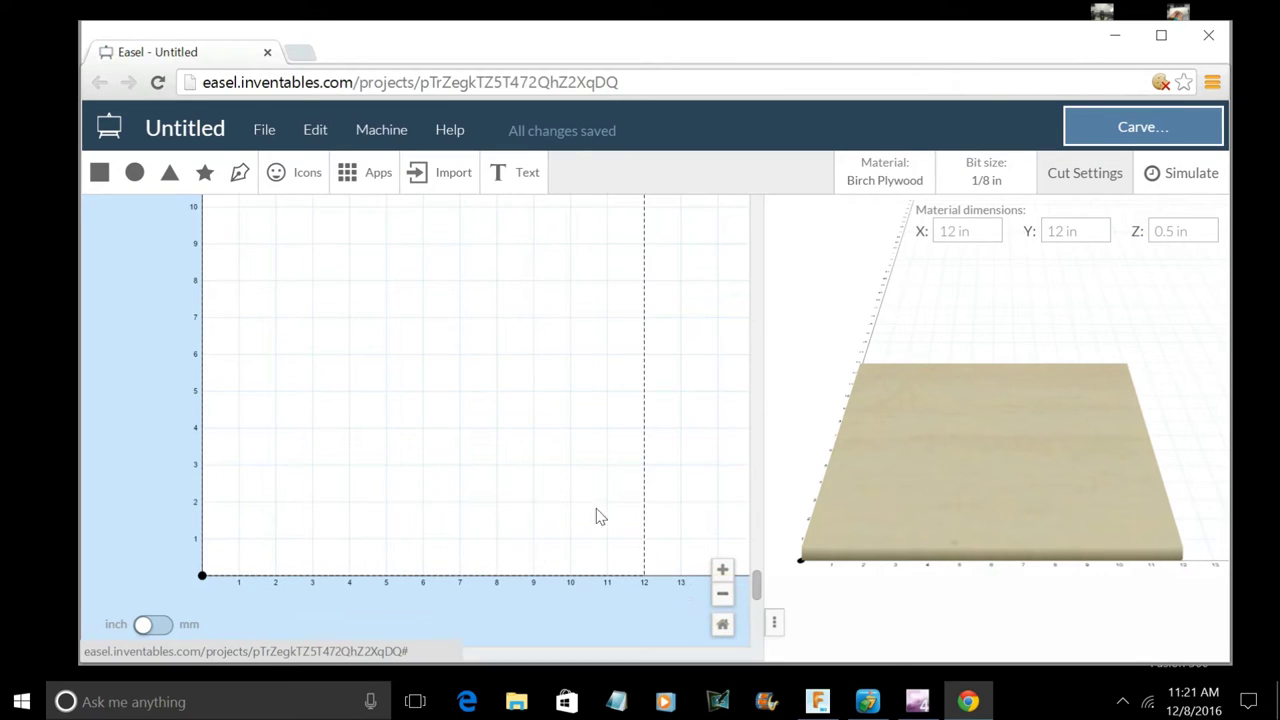
{"action": "scroll", "coordinate": [561, 505], "scroll_direction": "up", "scroll_amount": 1}
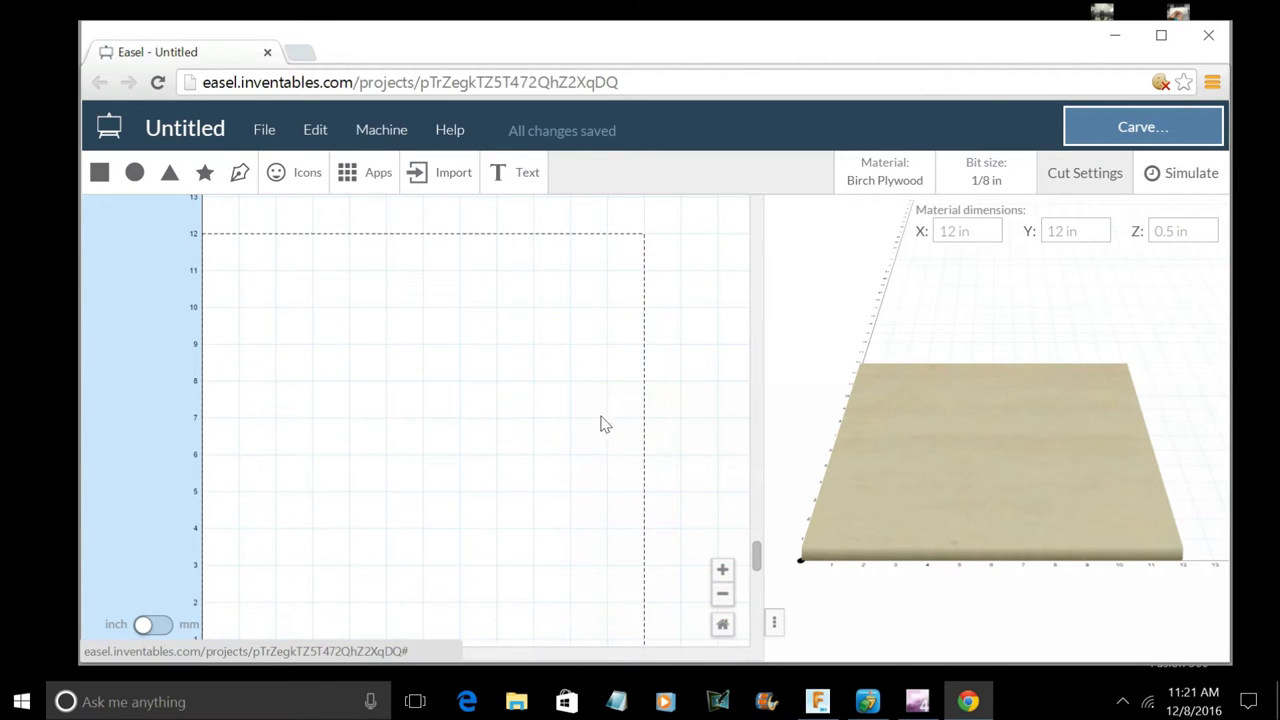
{"action": "left_click", "coordinate": [137, 175]}
{"action": "left_click", "coordinate": [137, 175]}
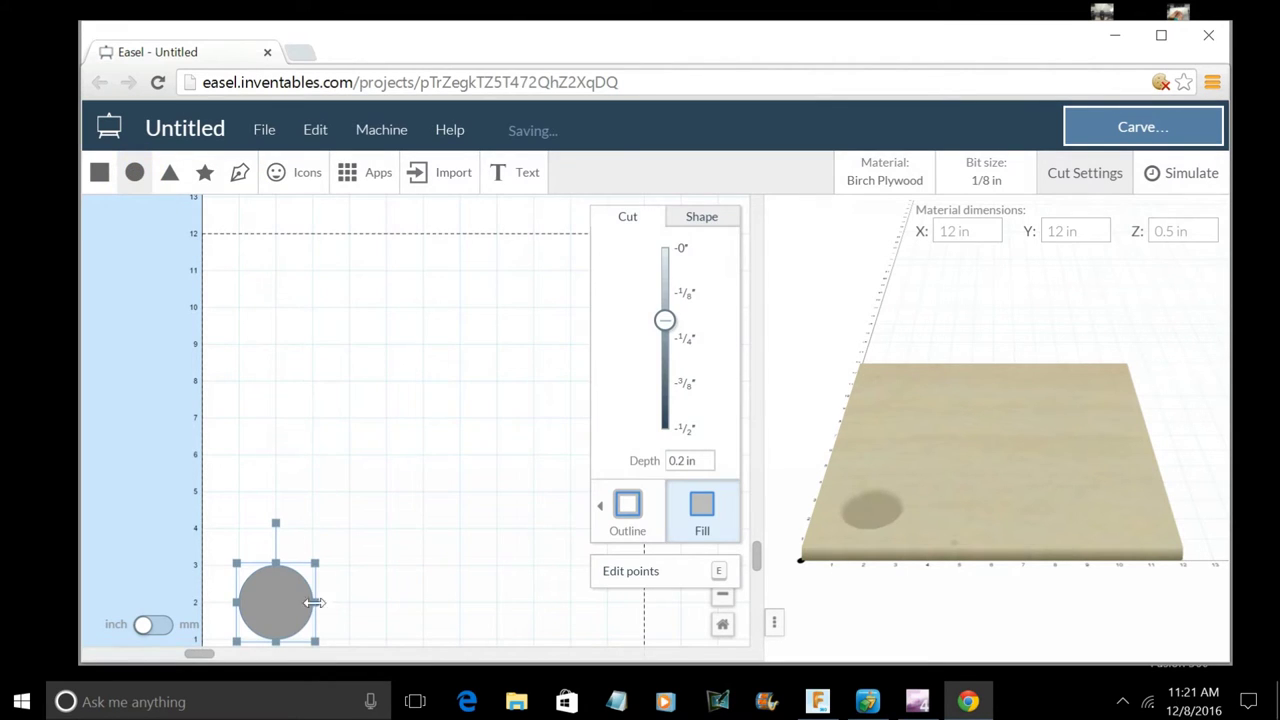
{"action": "left_click_drag", "start_coordinate": [316, 602], "coordinate": [651, 597]}
{"action": "left_click_drag", "start_coordinate": [433, 561], "coordinate": [449, 371]}
{"action": "left_click_drag", "start_coordinate": [431, 509], "coordinate": [421, 469]}
{"action": "left_click", "coordinate": [443, 437]}
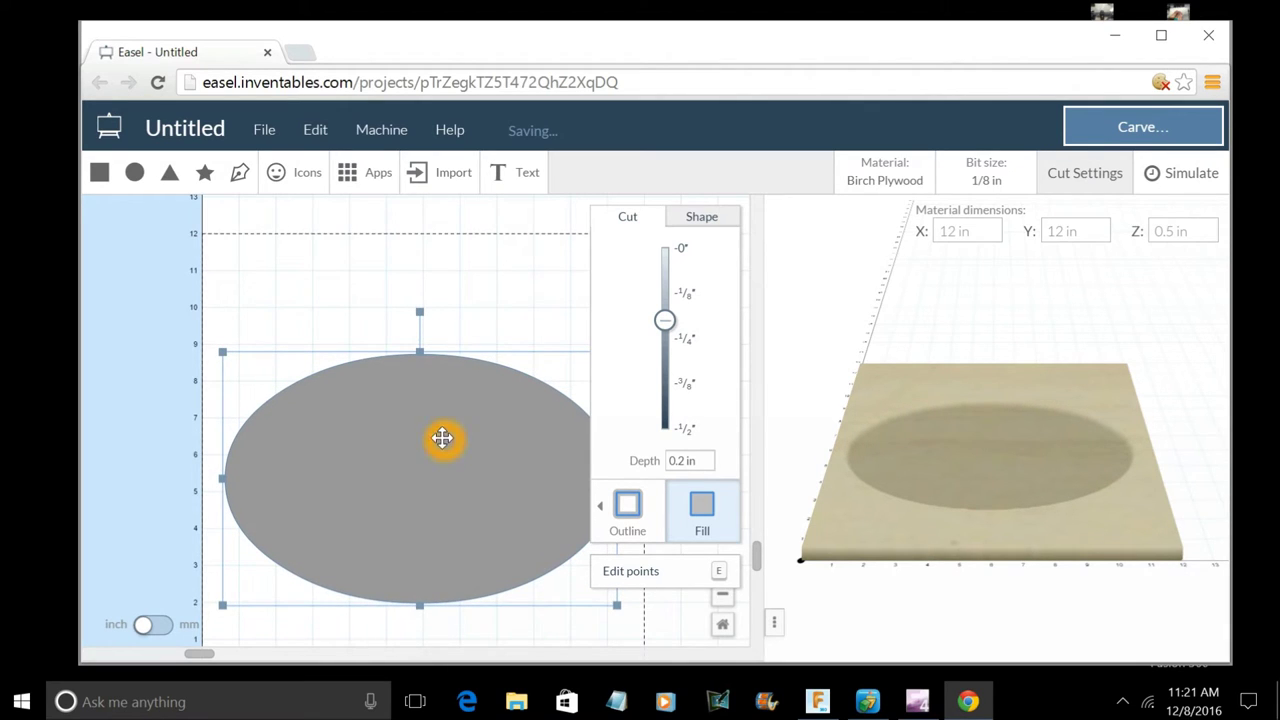
- Change the oval's cut to an on-path outline with a depth of 0.5 in
{"action": "left_click", "coordinate": [522, 452]}
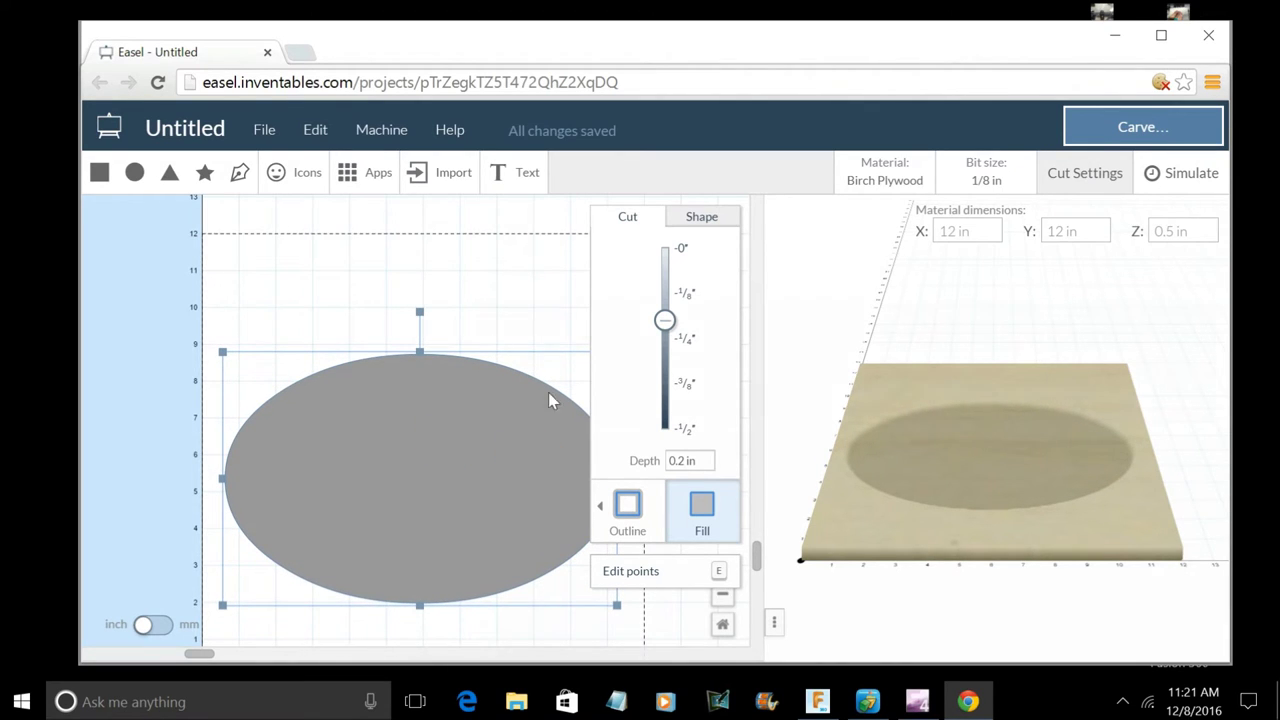
{"action": "left_click", "coordinate": [627, 505]}
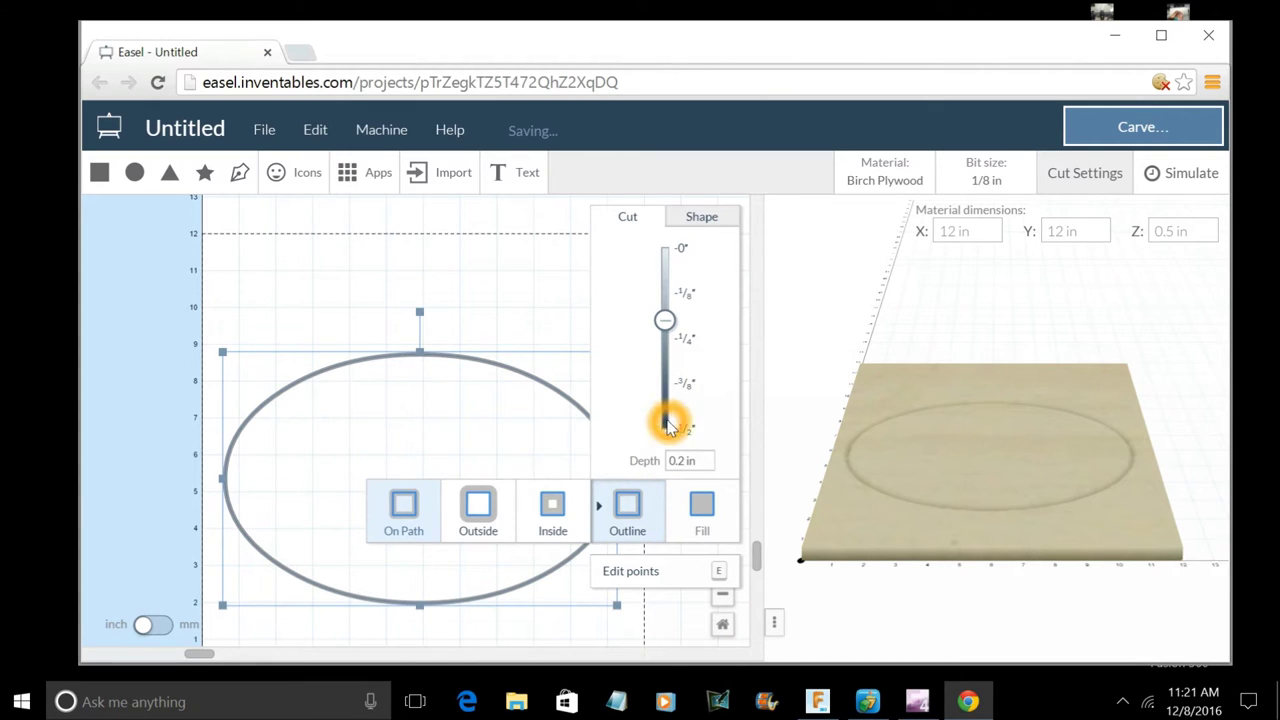
{"action": "left_click_drag", "start_coordinate": [675, 330], "coordinate": [665, 432]}
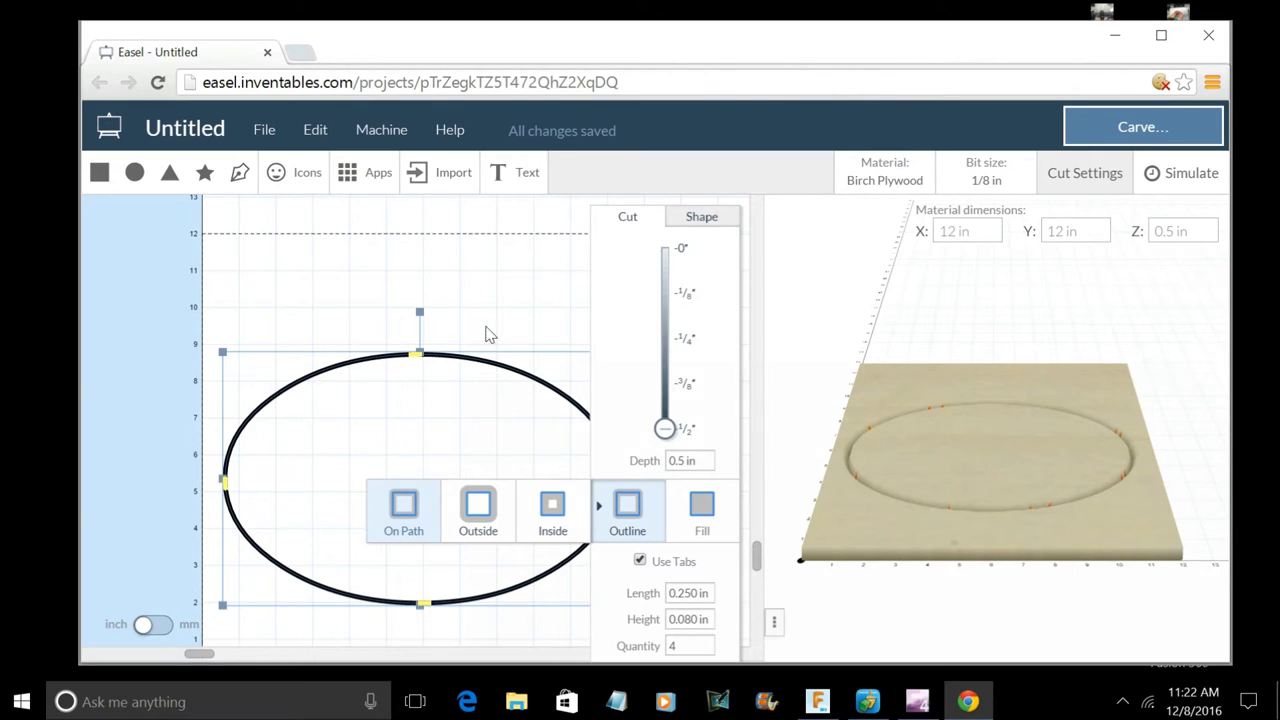
- Add a text object in the Homestead font and place it in the middle of the oval
{"action": "left_click", "coordinate": [506, 172]}
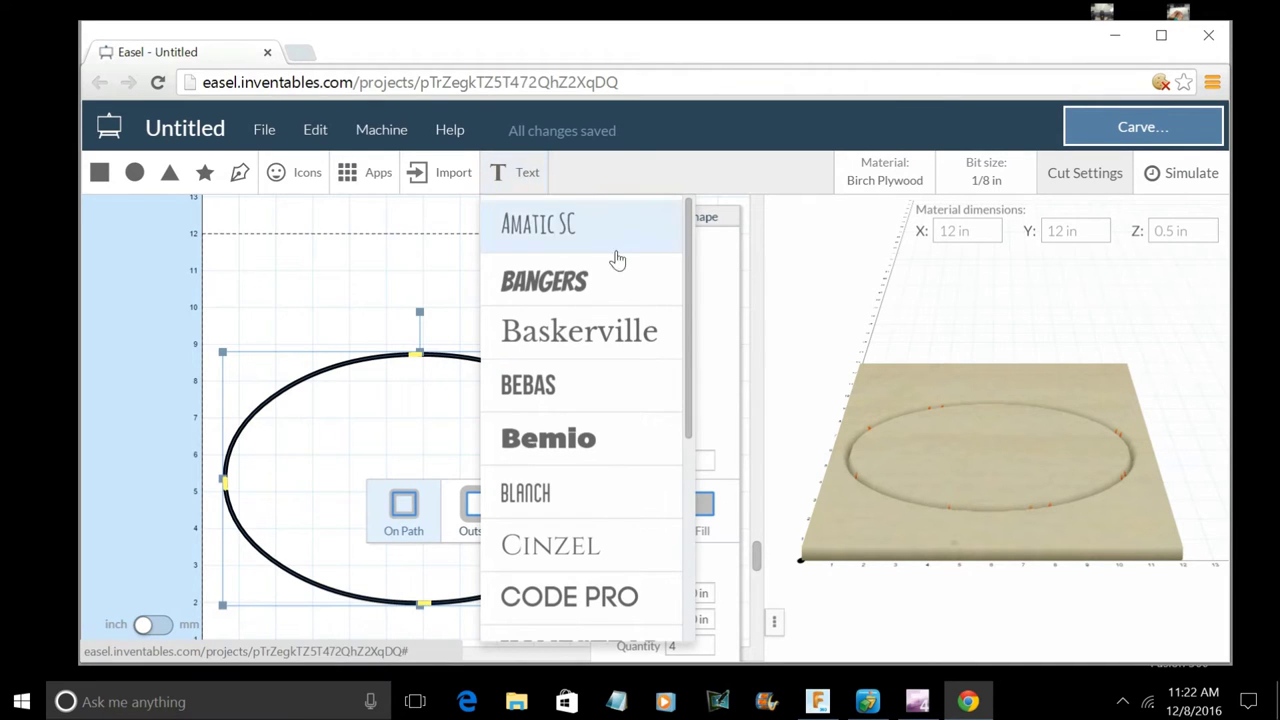
{"action": "left_click", "coordinate": [688, 320]}
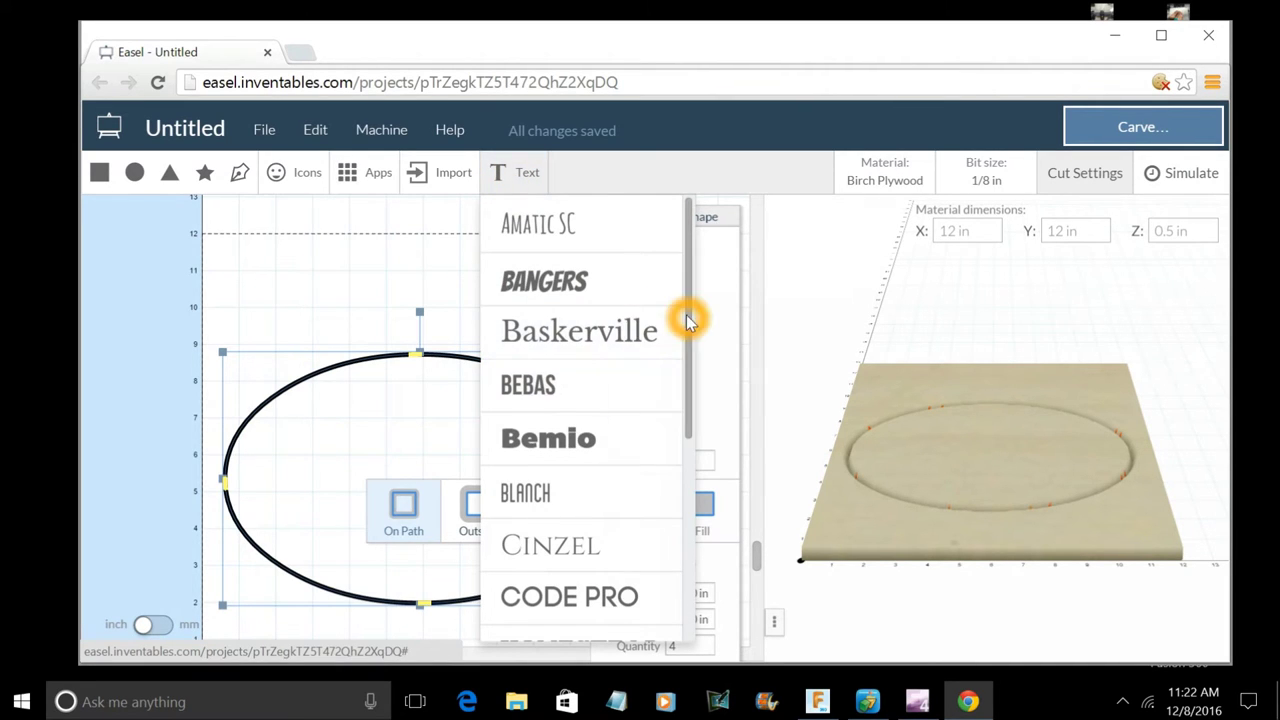
{"action": "left_click_drag", "start_coordinate": [686, 320], "coordinate": [690, 392]}
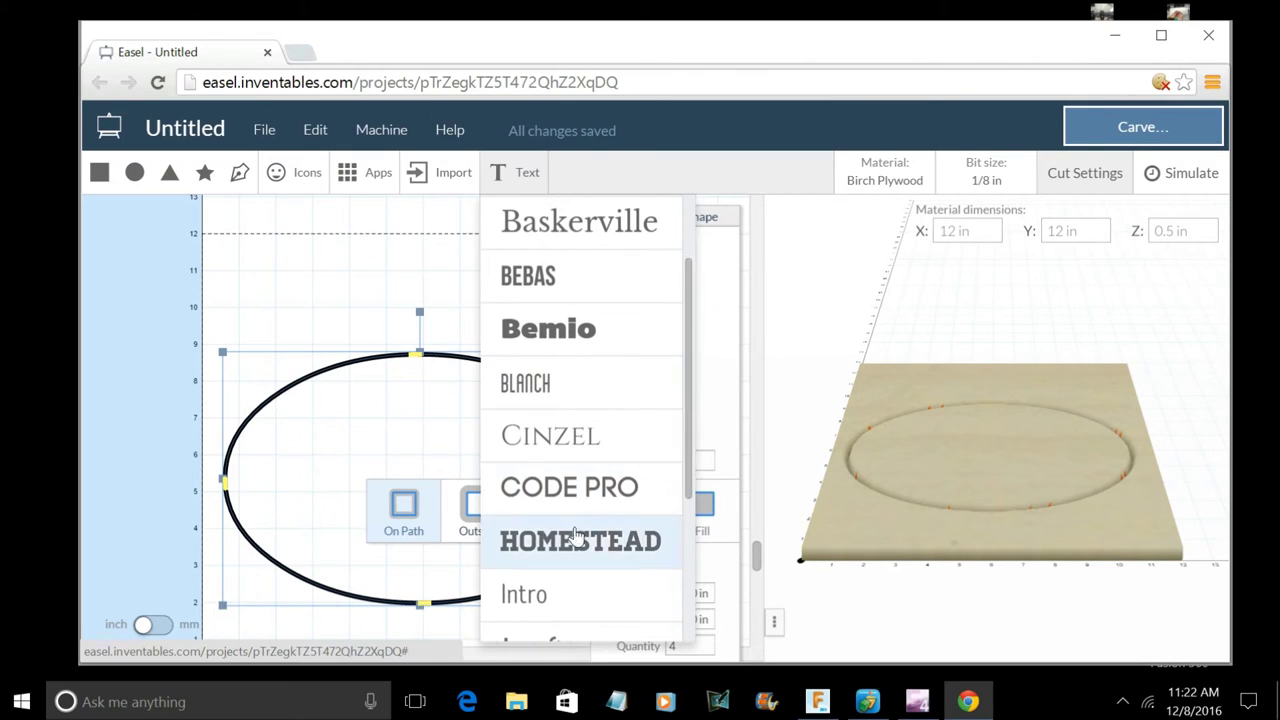
{"action": "left_click_drag", "start_coordinate": [691, 492], "coordinate": [690, 380]}
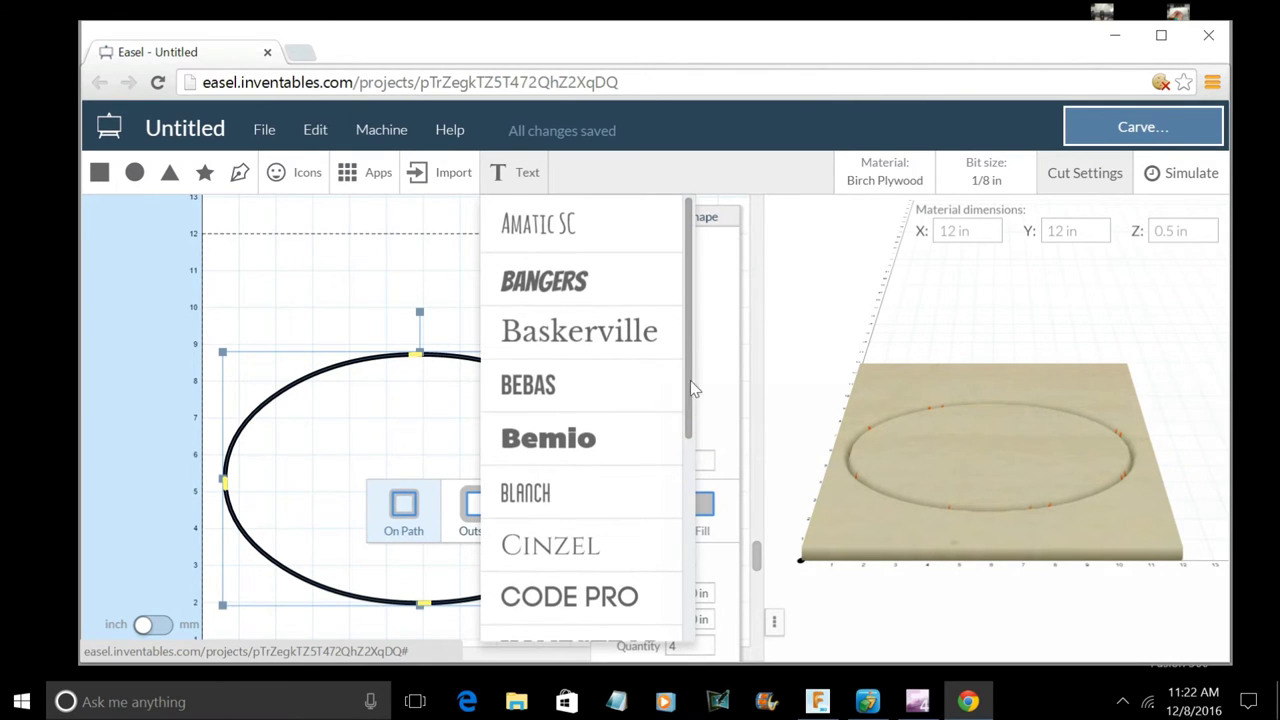
{"action": "scroll", "coordinate": [692, 420], "scroll_direction": "down", "scroll_amount": 3}
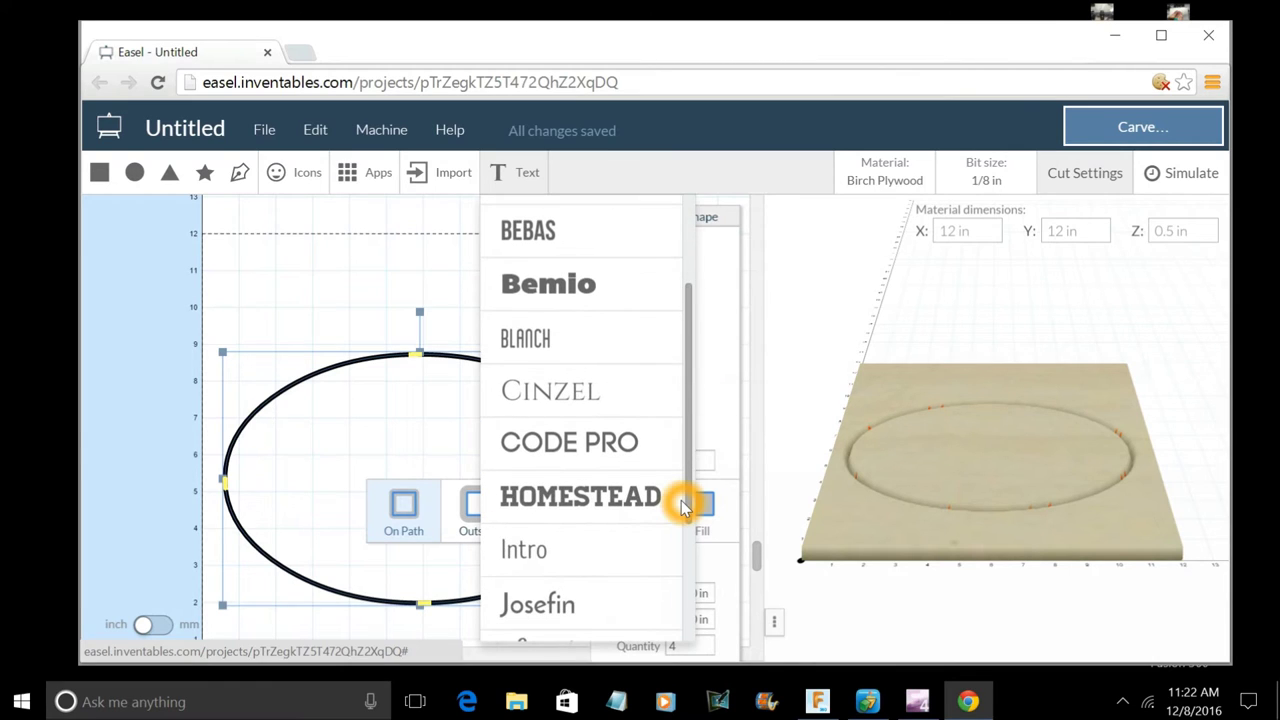
{"action": "mouse_move", "coordinate": [683, 508]}
{"action": "left_mouse_down"}
{"action": "mouse_move", "coordinate": [686, 645]}
{"action": "mouse_move", "coordinate": [694, 376]}
{"action": "mouse_move", "coordinate": [689, 503]}
{"action": "left_mouse_up"}
{"action": "left_click", "coordinate": [591, 509]}
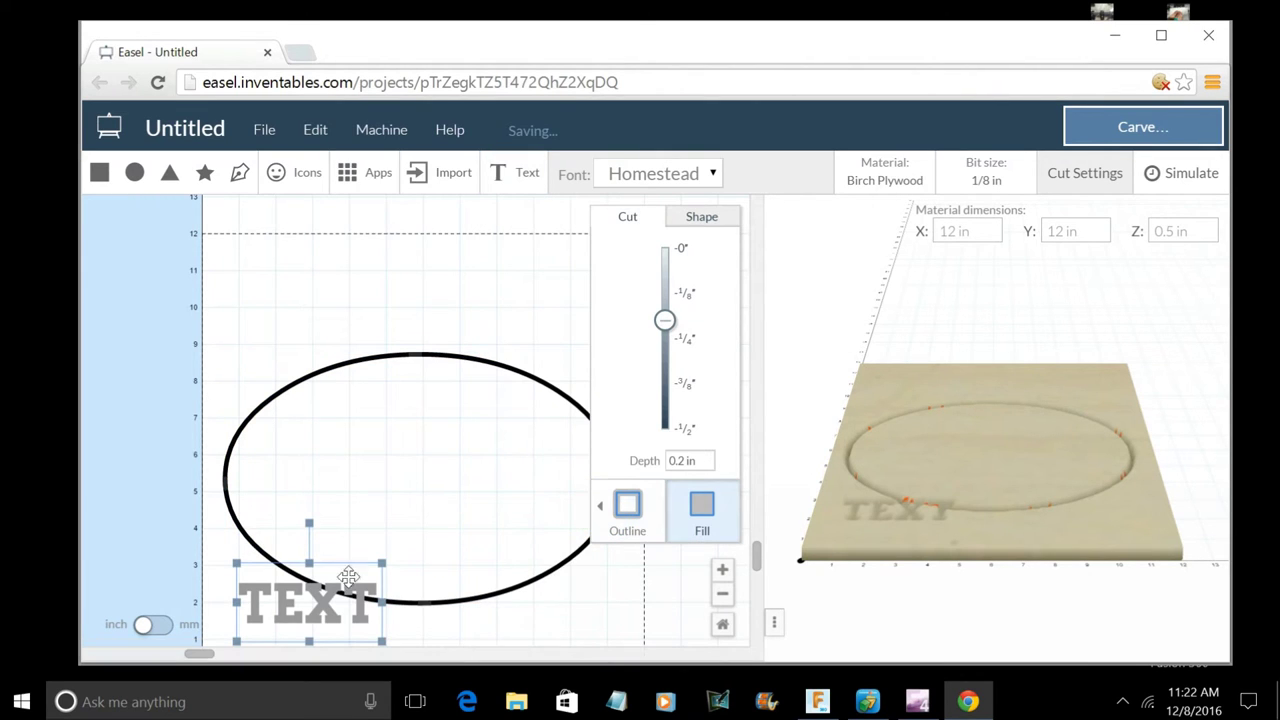
{"action": "left_click_drag", "start_coordinate": [318, 600], "coordinate": [417, 484]}
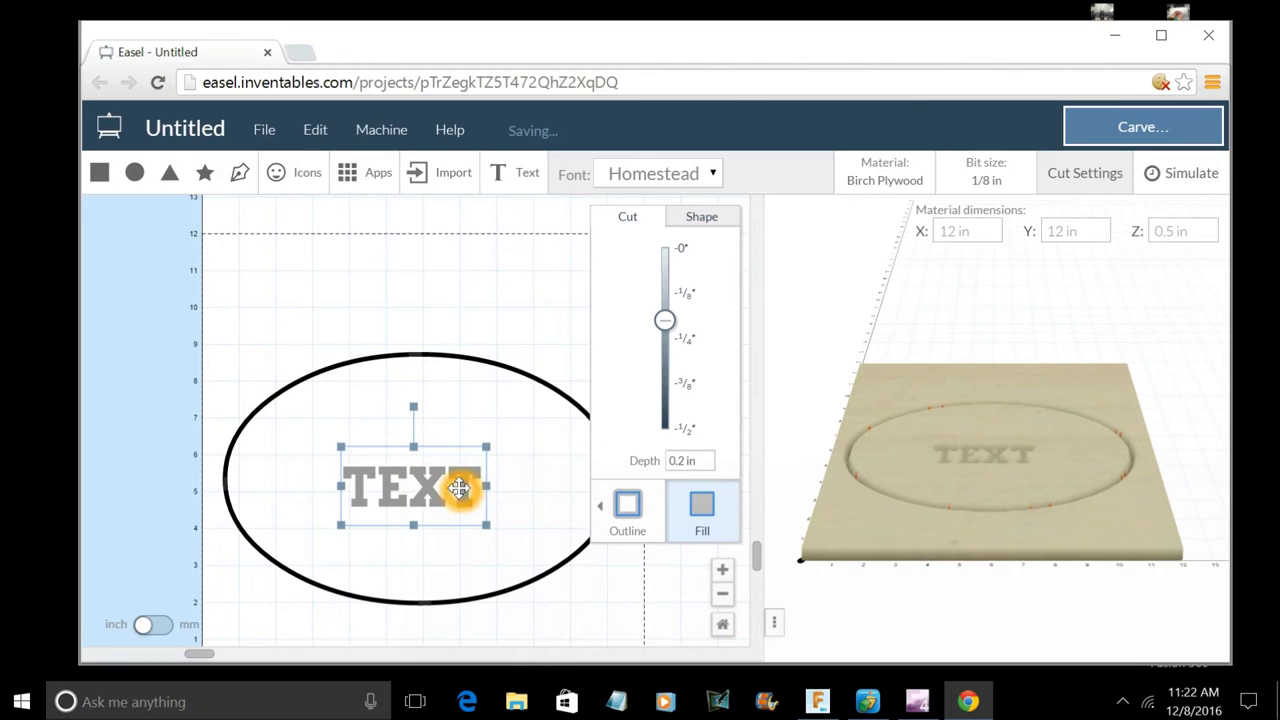
- Replace the placeholder text with the family name and change its cut to an on-path outline
{"action": "type", "text": "JON"}
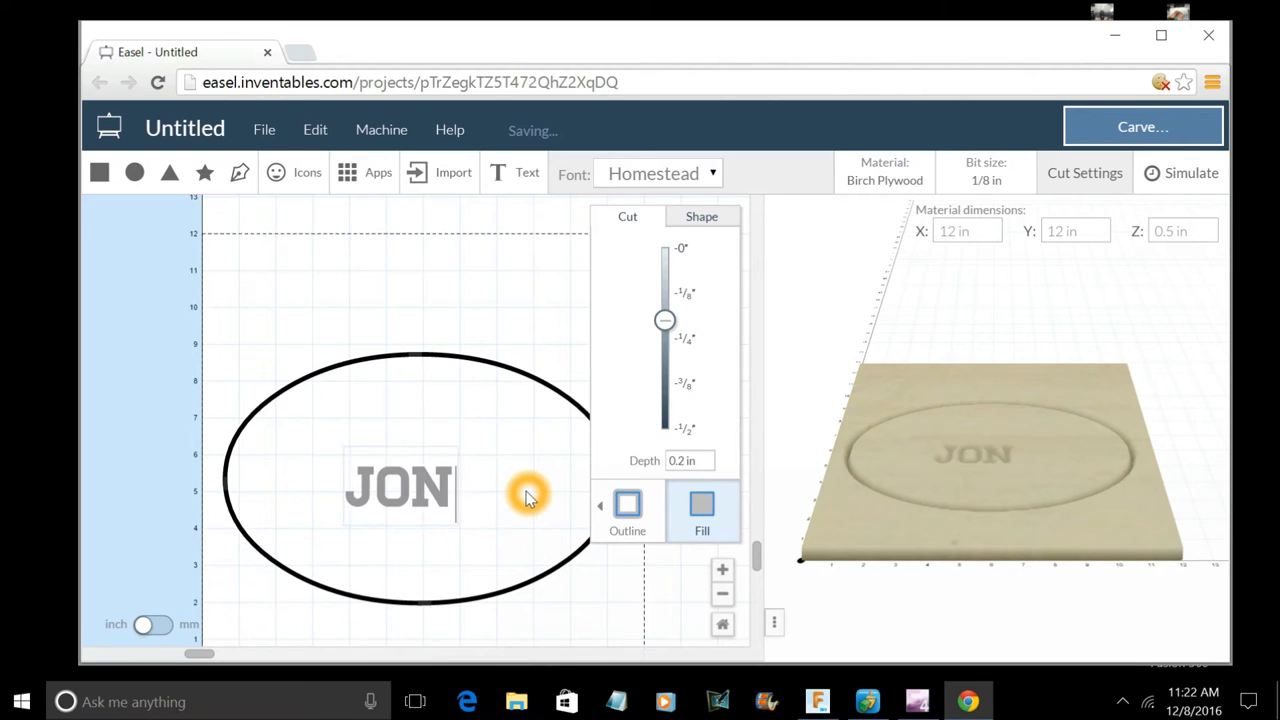
{"action": "type", "text": "ES"}
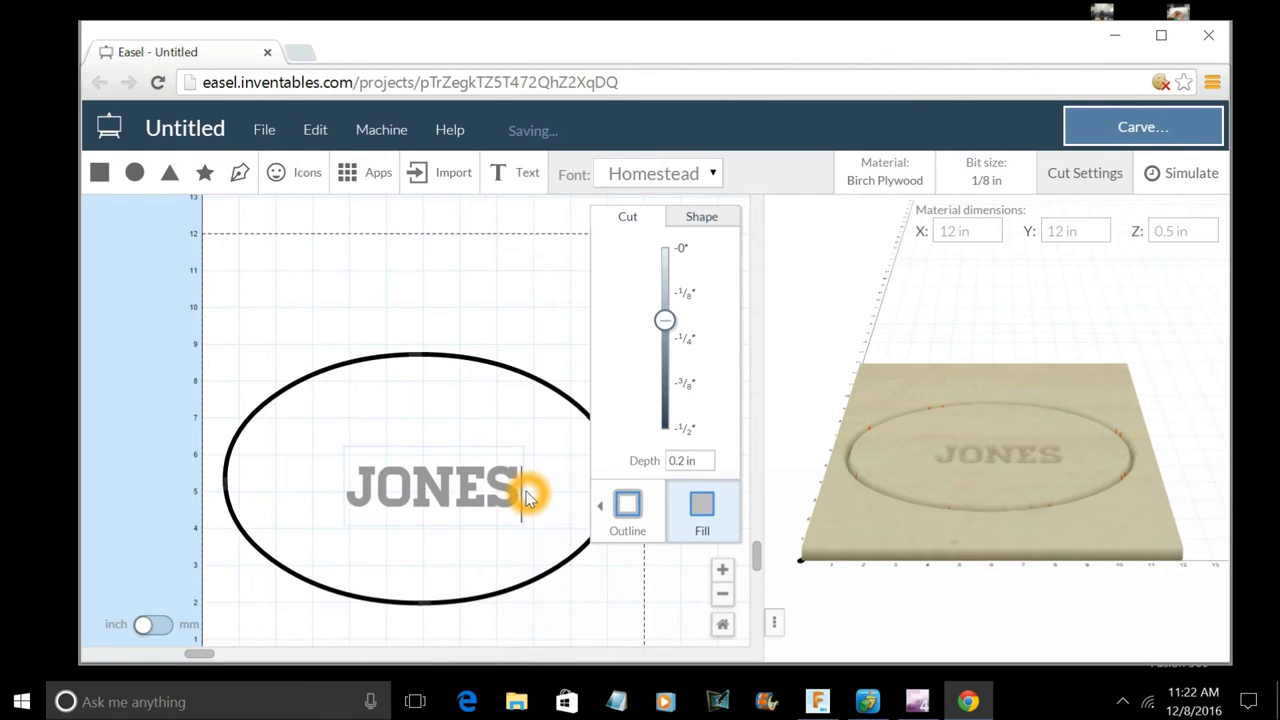
{"action": "left_click", "coordinate": [627, 508]}
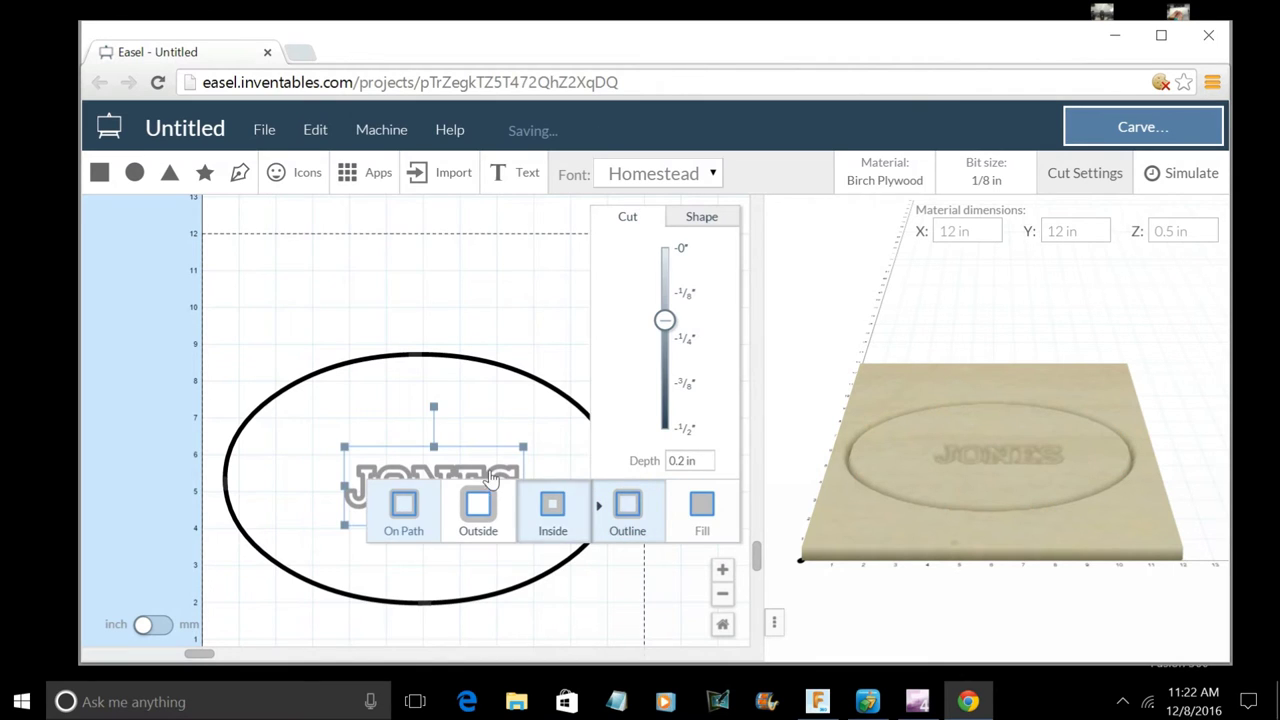
- Enlarge the name to about 8.7 in wide and 3.3 in high and center it within the oval
{"action": "left_click_drag", "start_coordinate": [434, 467], "coordinate": [410, 458]}
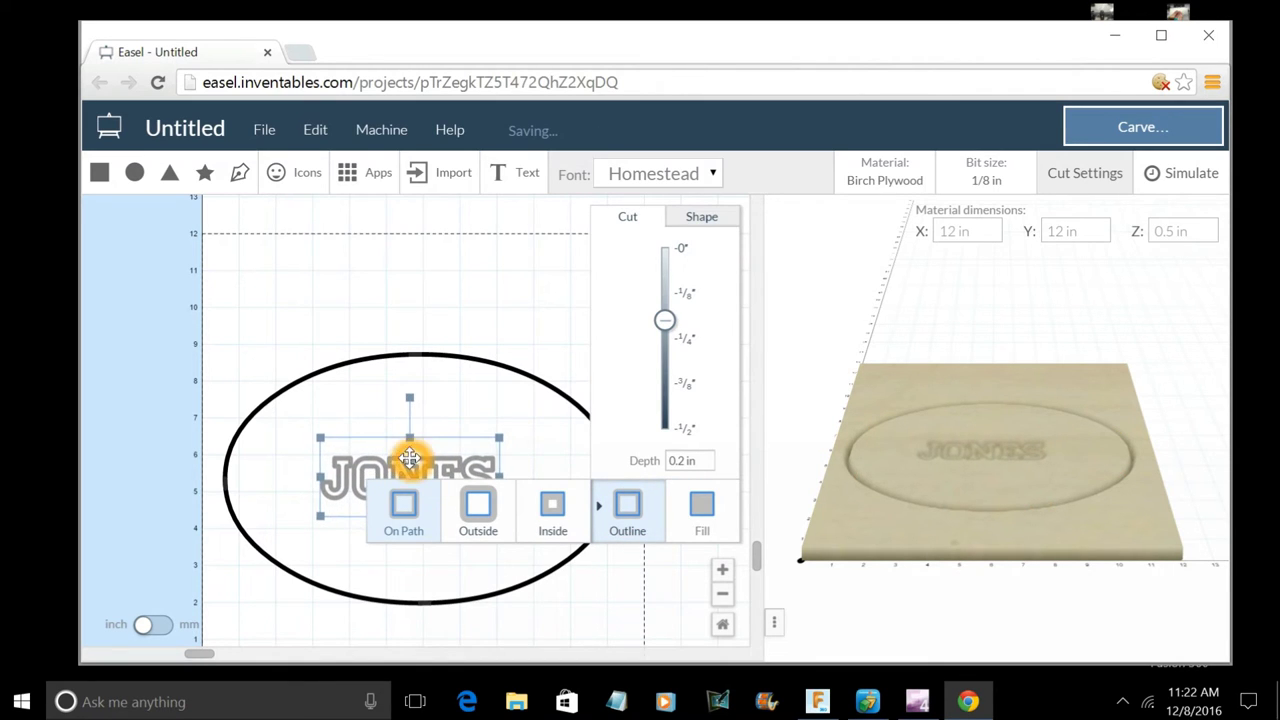
{"action": "left_click_drag", "start_coordinate": [319, 476], "coordinate": [252, 476]}
{"action": "left_click_drag", "start_coordinate": [499, 477], "coordinate": [573, 477]}
{"action": "left_click_drag", "start_coordinate": [413, 437], "coordinate": [414, 388]}
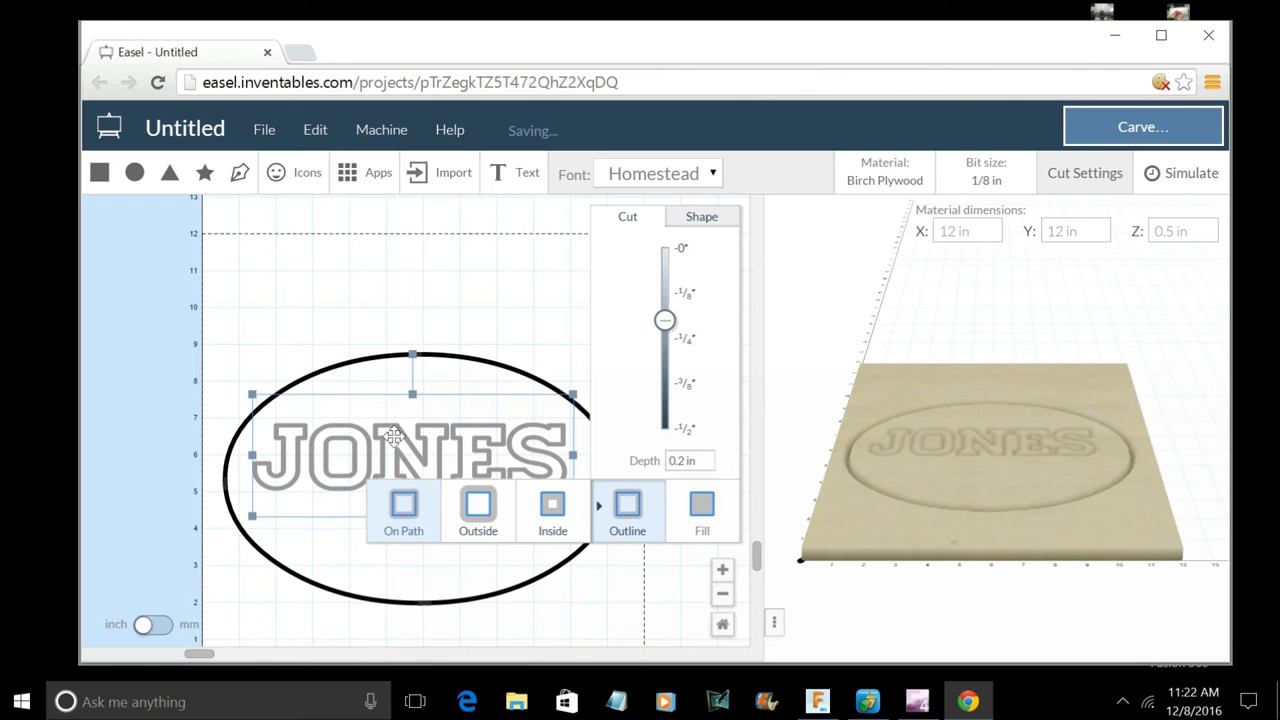
{"action": "left_click", "coordinate": [357, 520]}
{"action": "left_click", "coordinate": [595, 414]}
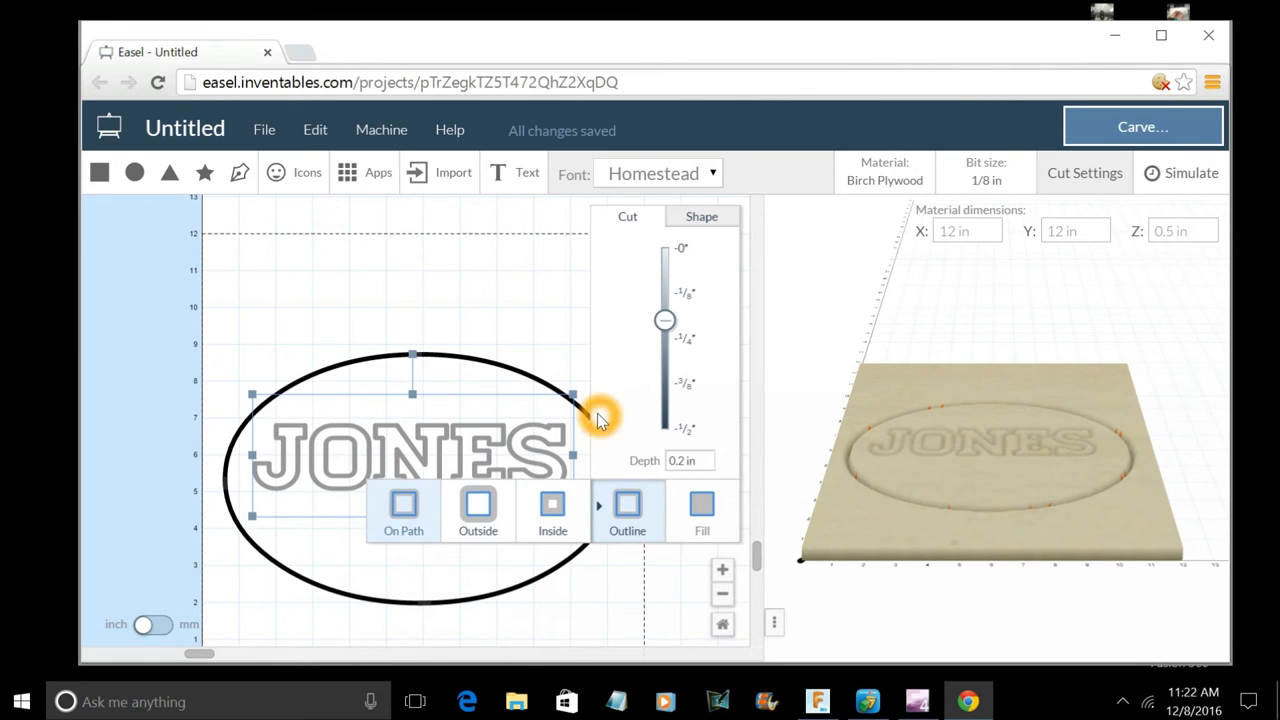
{"action": "left_click", "coordinate": [627, 508]}
{"action": "left_click_drag", "start_coordinate": [412, 522], "coordinate": [414, 535]}
{"action": "left_click", "coordinate": [526, 520]}
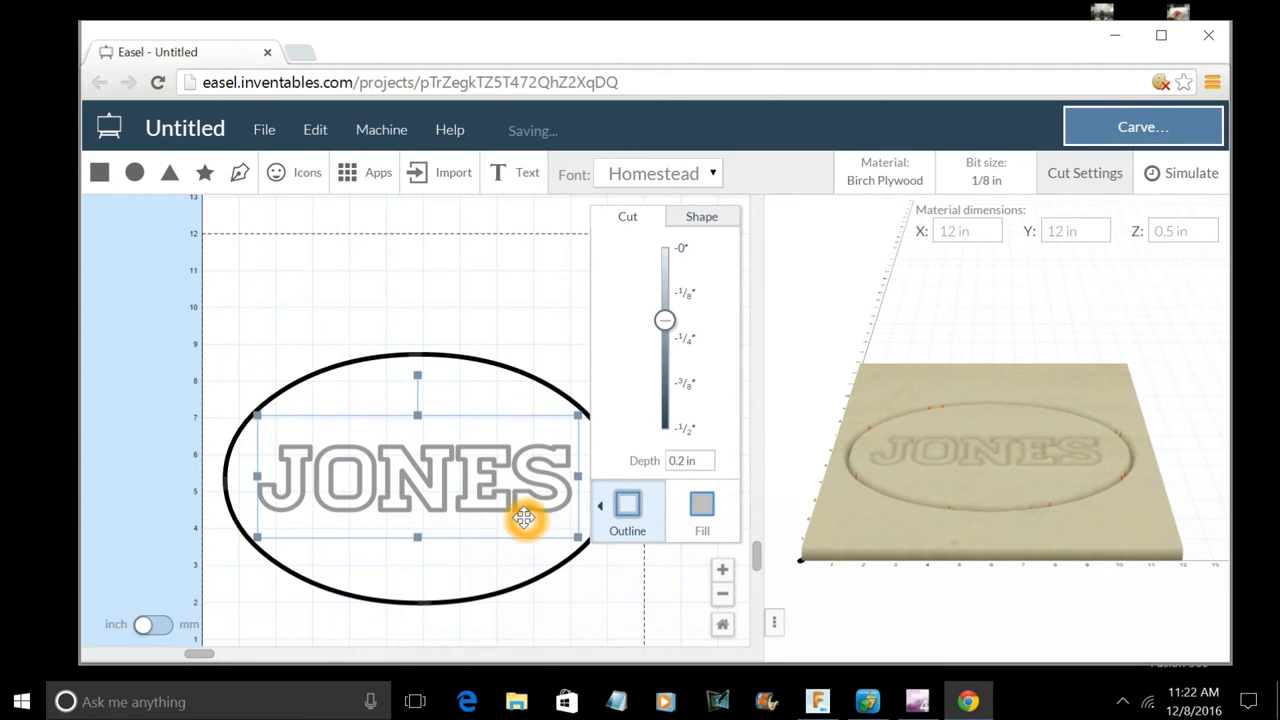
- Set the name's outline cut depth to 0.25 in and deselect it
{"action": "left_click_drag", "start_coordinate": [666, 330], "coordinate": [665, 338]}
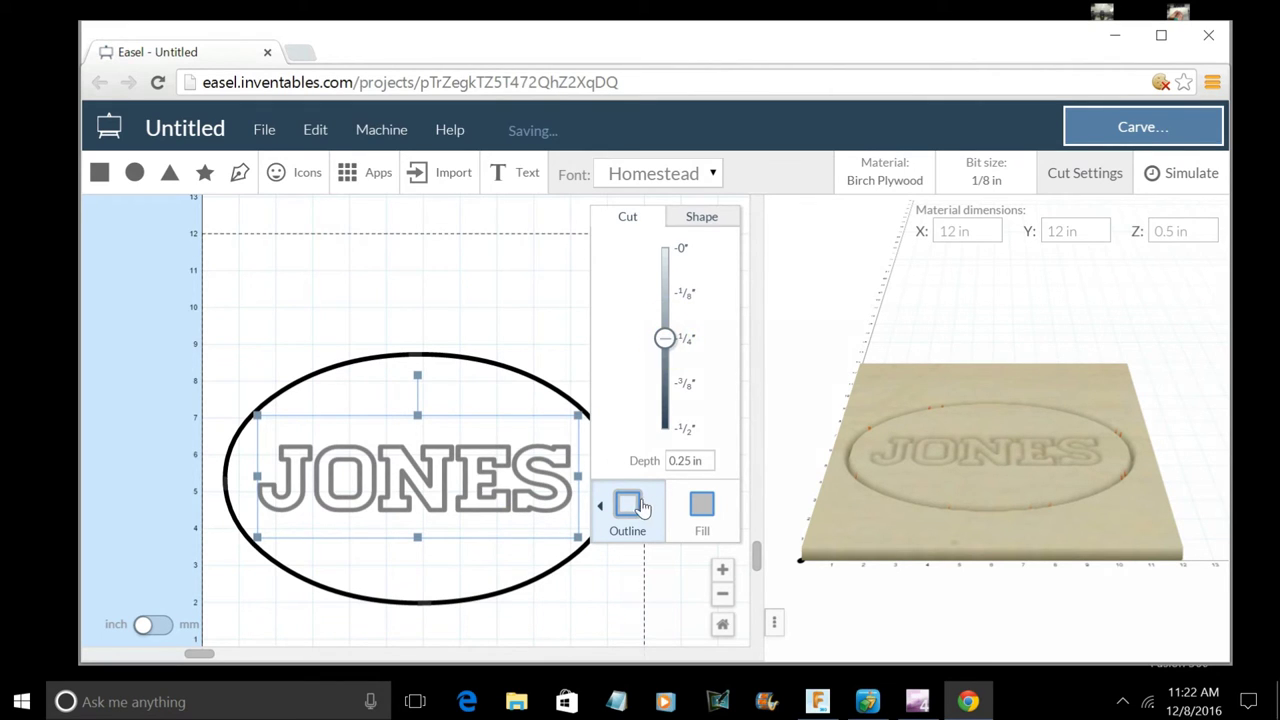
{"action": "left_click", "coordinate": [486, 470]}
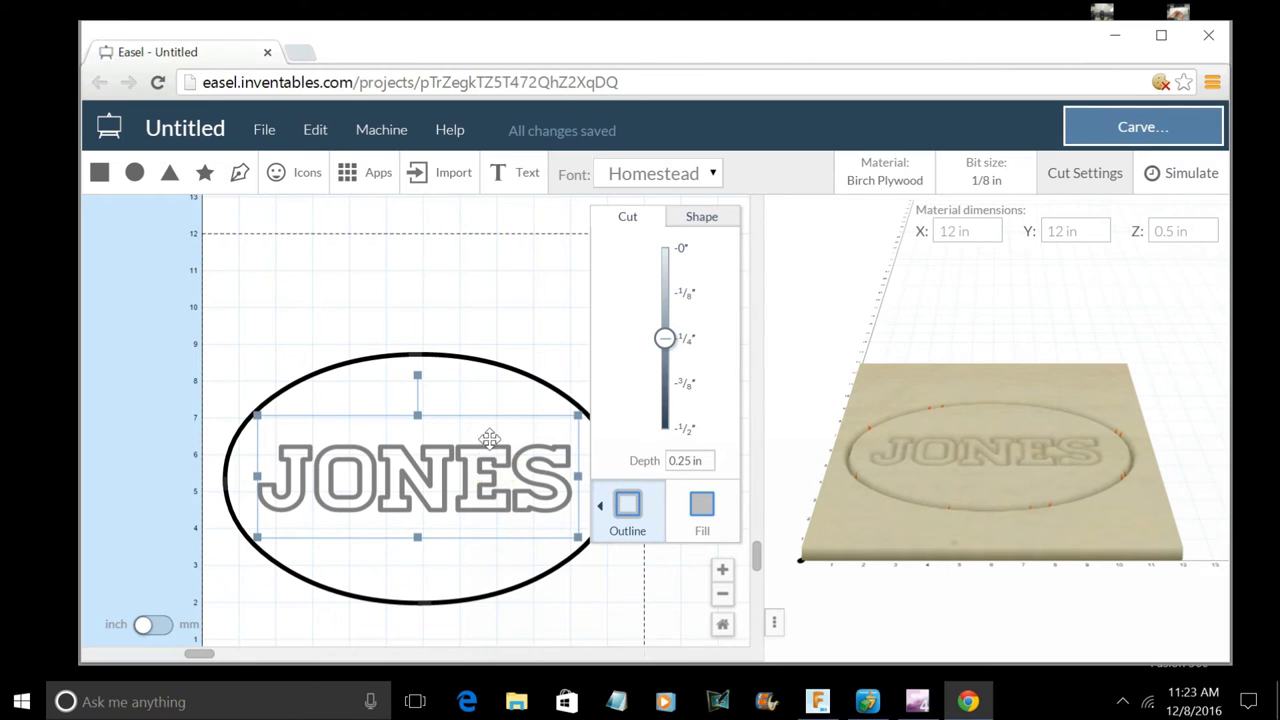
{"action": "left_click", "coordinate": [491, 424]}
{"action": "left_click", "coordinate": [520, 294]}
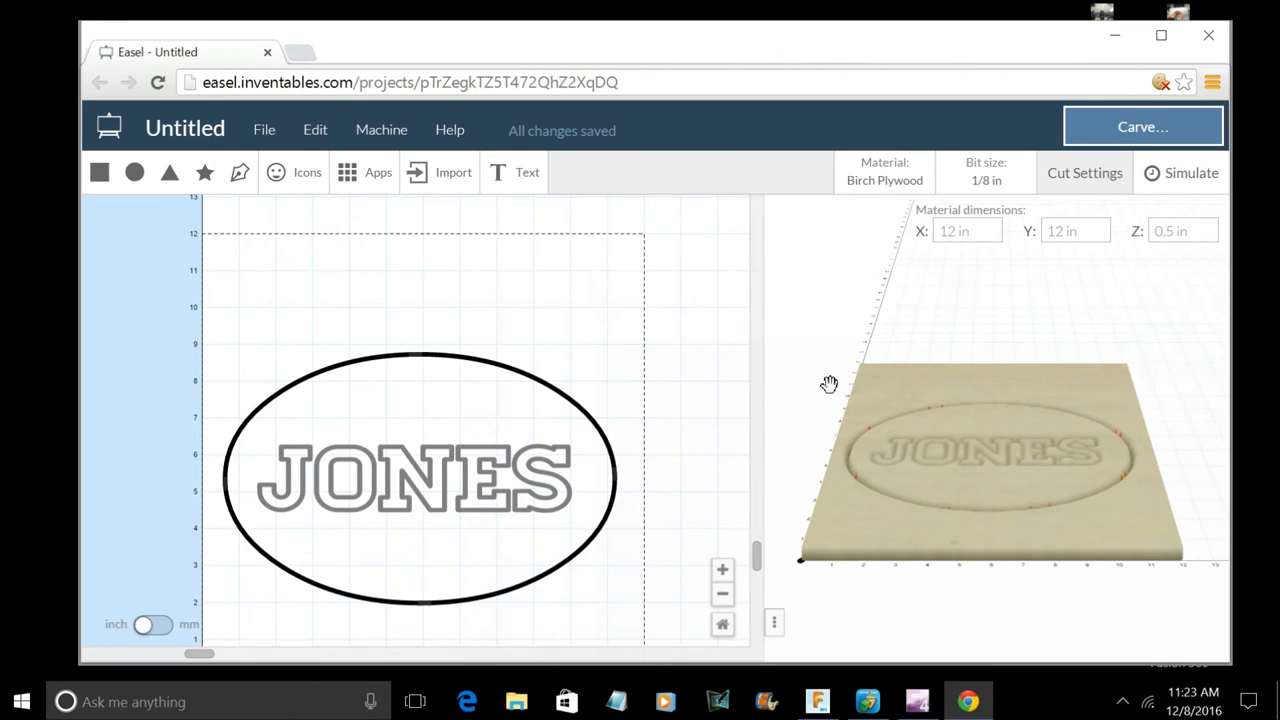
{"action": "left_click_drag", "start_coordinate": [940, 450], "coordinate": [1047, 466]}
{"action": "left_click", "coordinate": [1000, 195]}
- Add a circle, shrink it to a hole about 0.3 in across and center it just below the oval's upper edge
{"action": "left_click", "coordinate": [141, 174]}
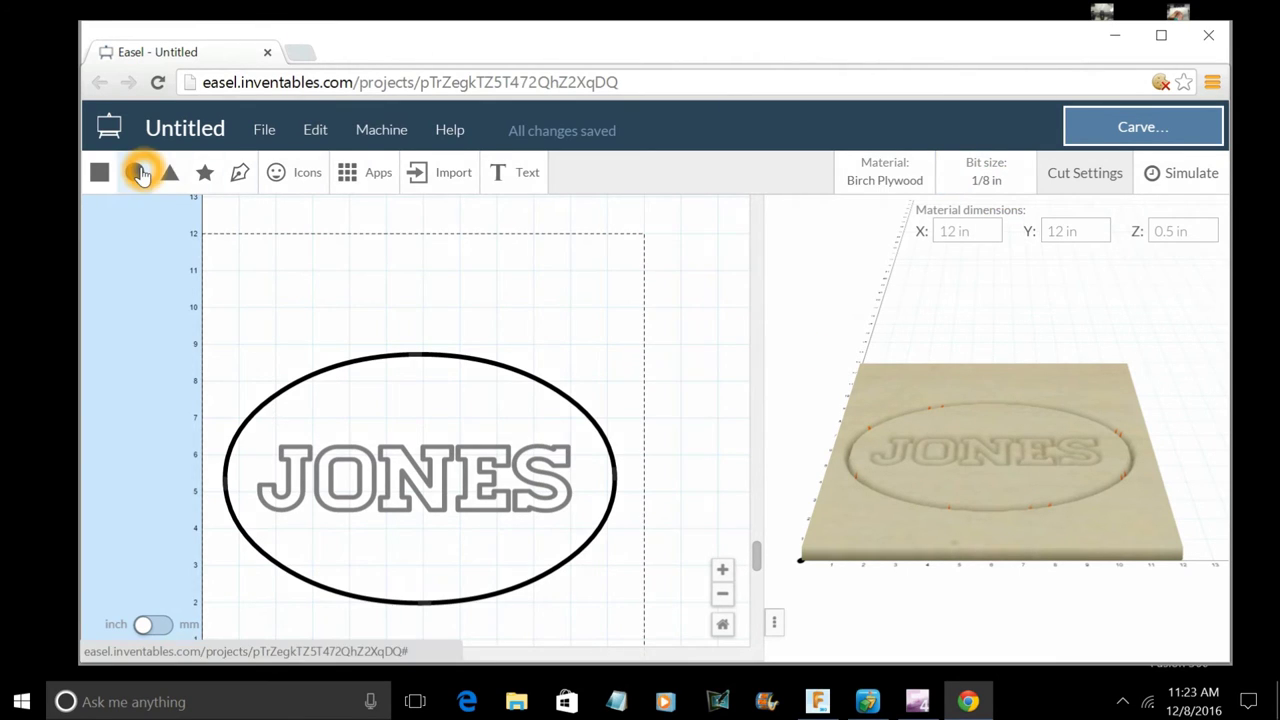
{"action": "left_click_drag", "start_coordinate": [315, 601], "coordinate": [412, 377]}
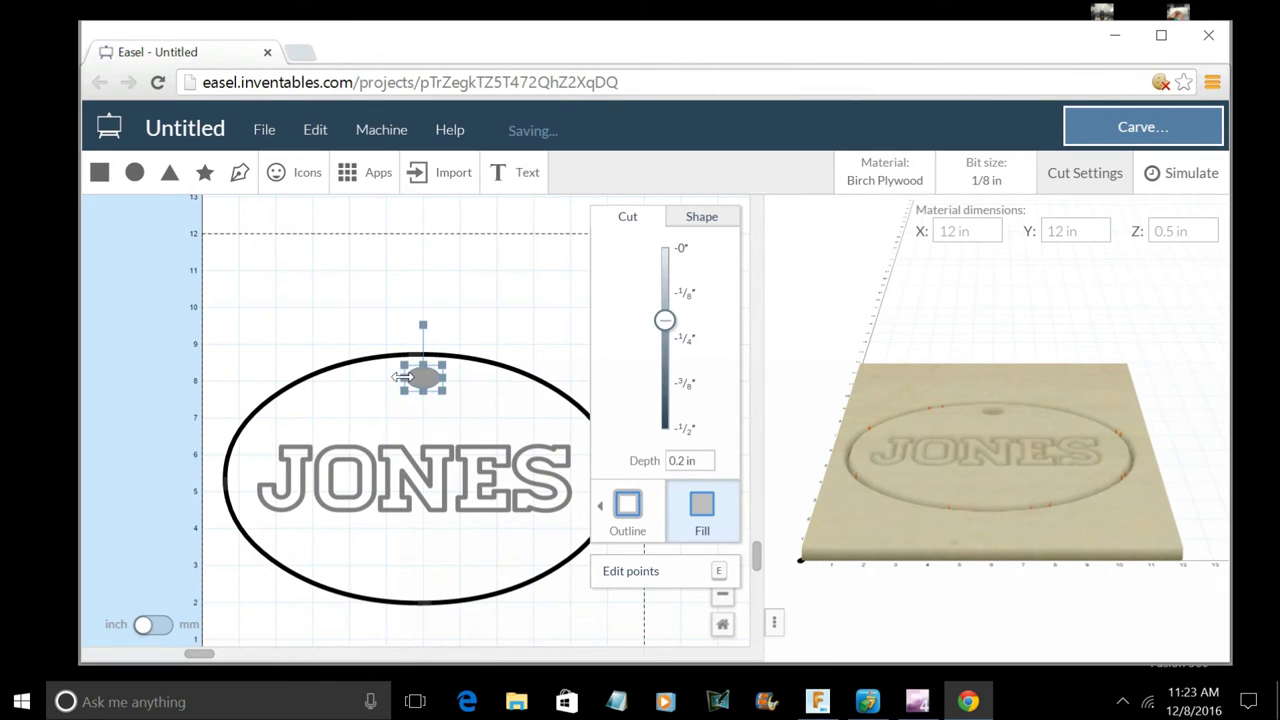
{"action": "left_click_drag", "start_coordinate": [402, 376], "coordinate": [441, 379]}
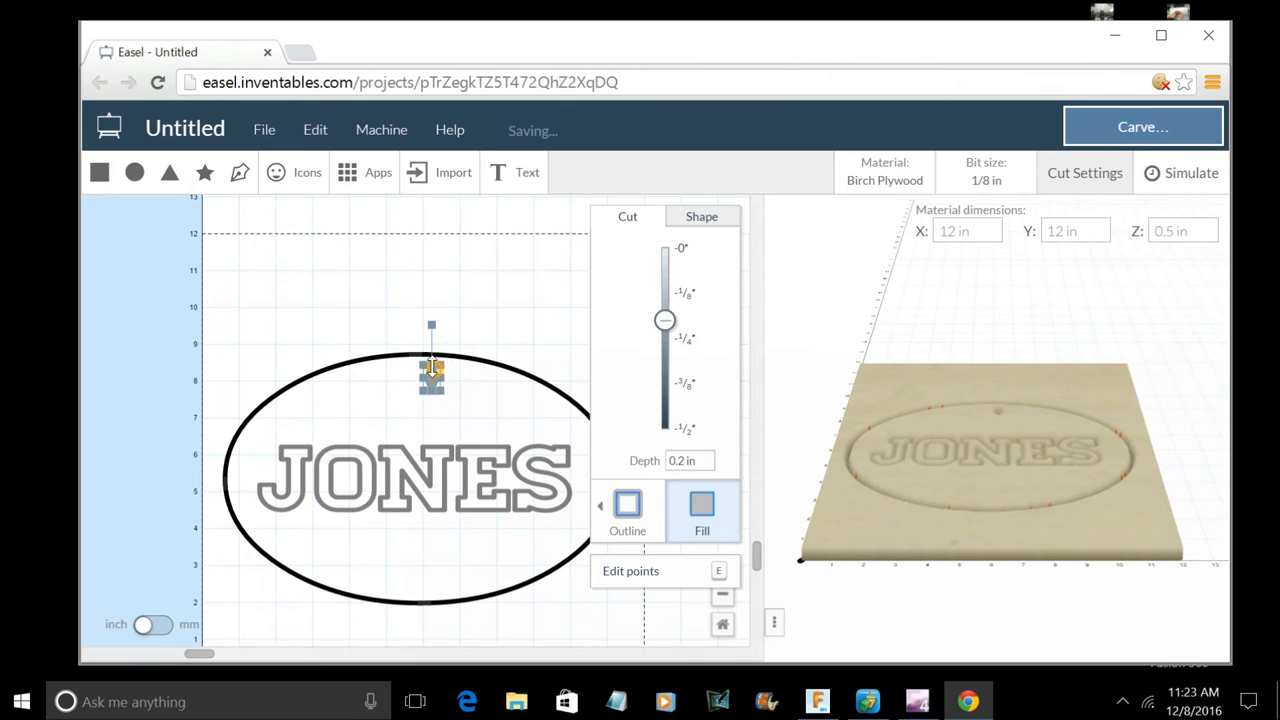
{"action": "left_click_drag", "start_coordinate": [431, 367], "coordinate": [423, 382]}
{"action": "left_click", "coordinate": [477, 397]}
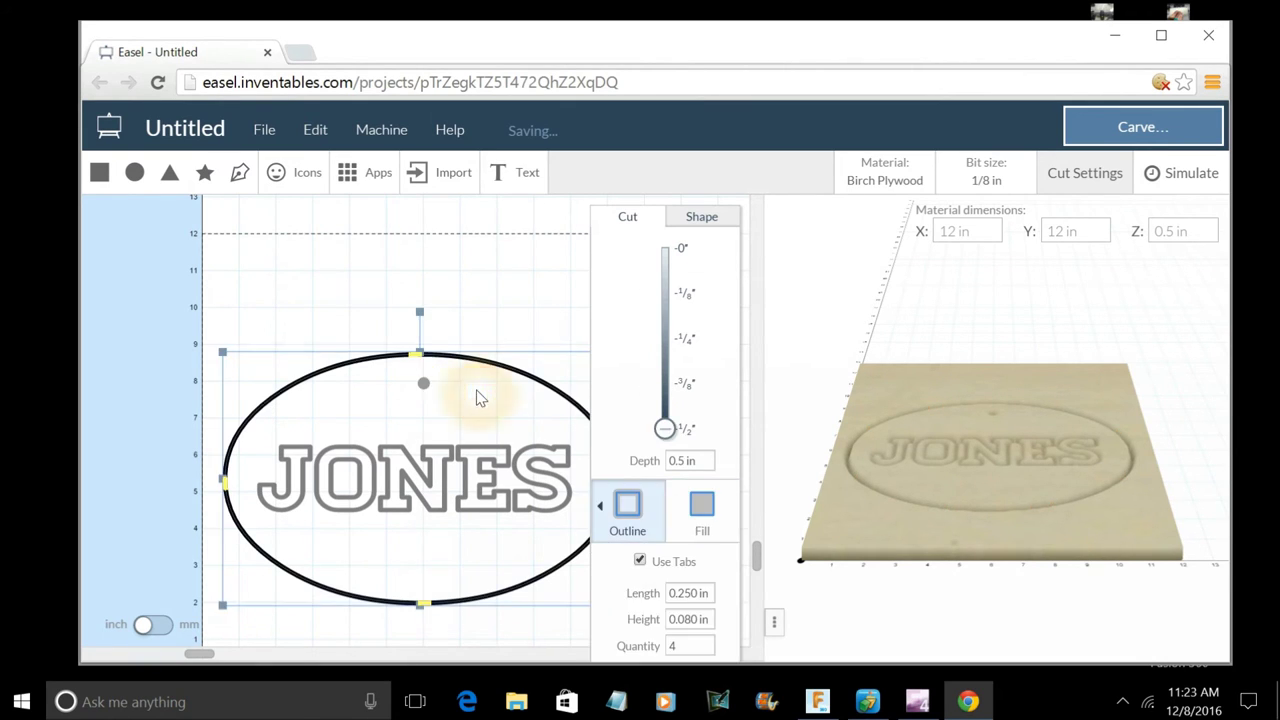
- Set the small hanging hole's fill cut depth to 0.5 in and deselect it
{"action": "left_click", "coordinate": [423, 382]}
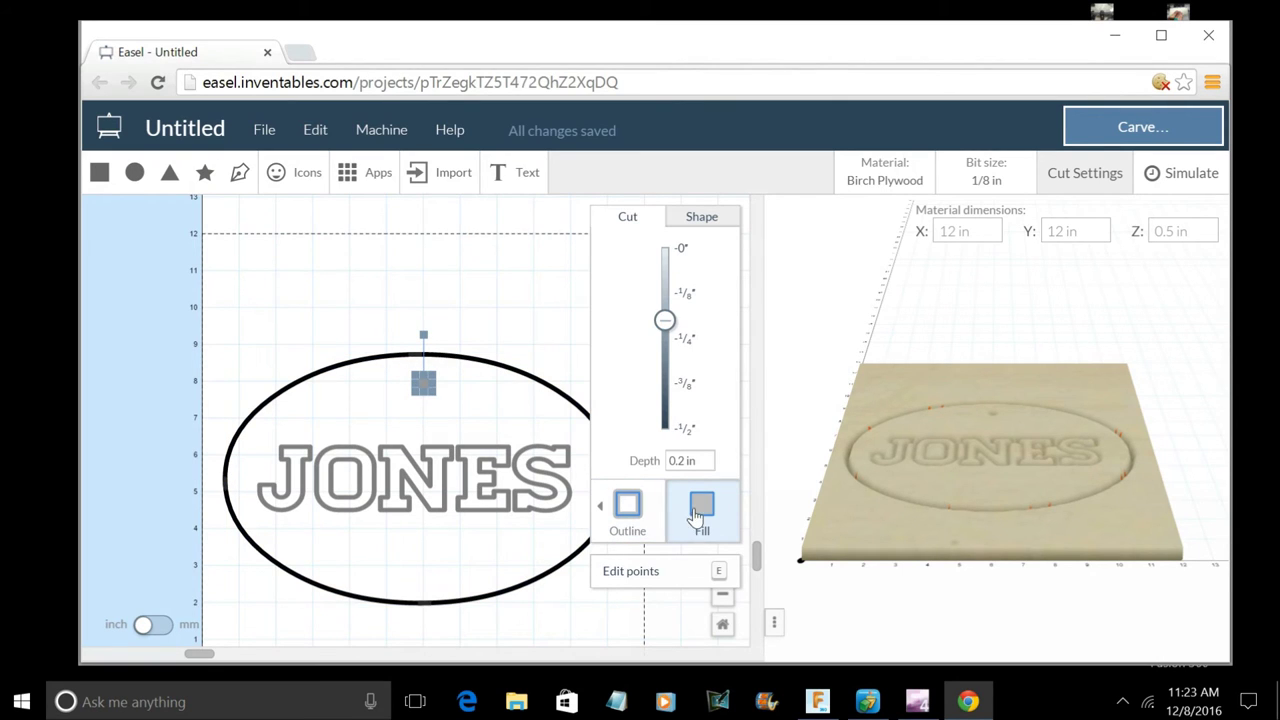
{"action": "left_click_drag", "start_coordinate": [667, 330], "coordinate": [667, 430]}
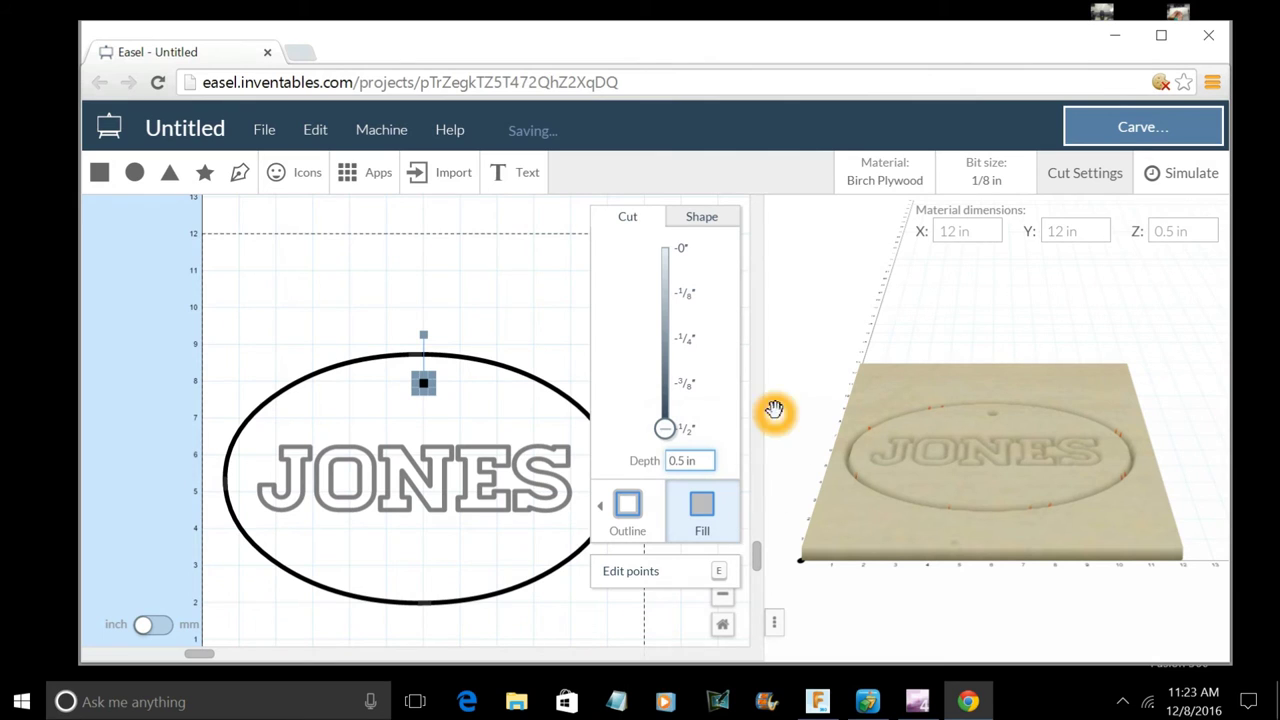
{"action": "left_click", "coordinate": [491, 337]}
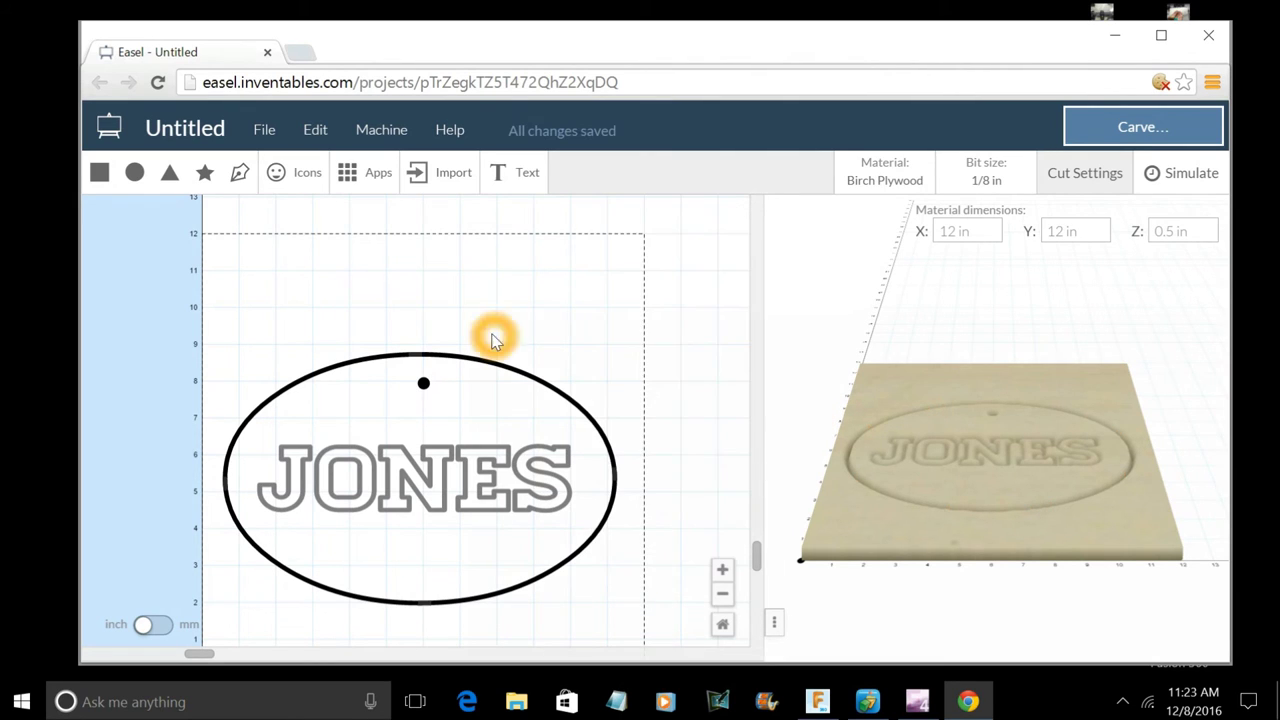
{"action": "left_click", "coordinate": [665, 450]}
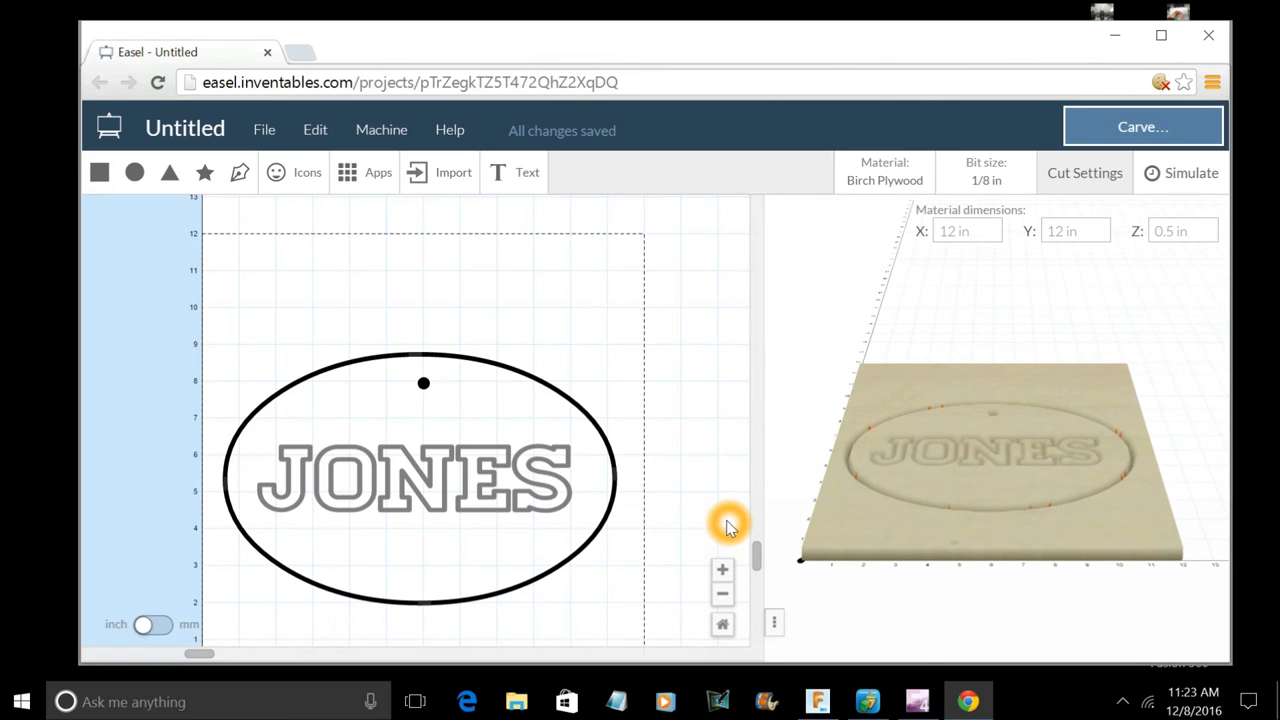
- Simulate the carve and examine the sign's toolpaths up close in the 3D preview
{"action": "left_click", "coordinate": [1153, 172]}
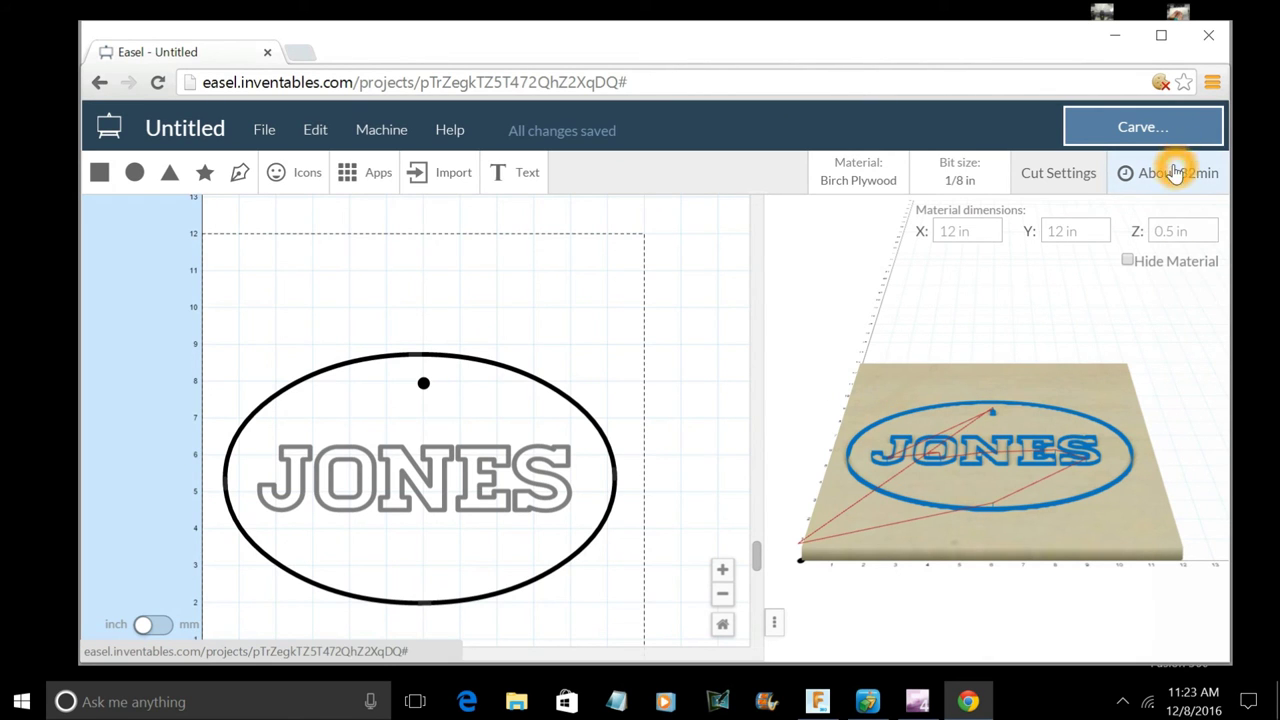
{"action": "left_click", "coordinate": [1059, 333]}
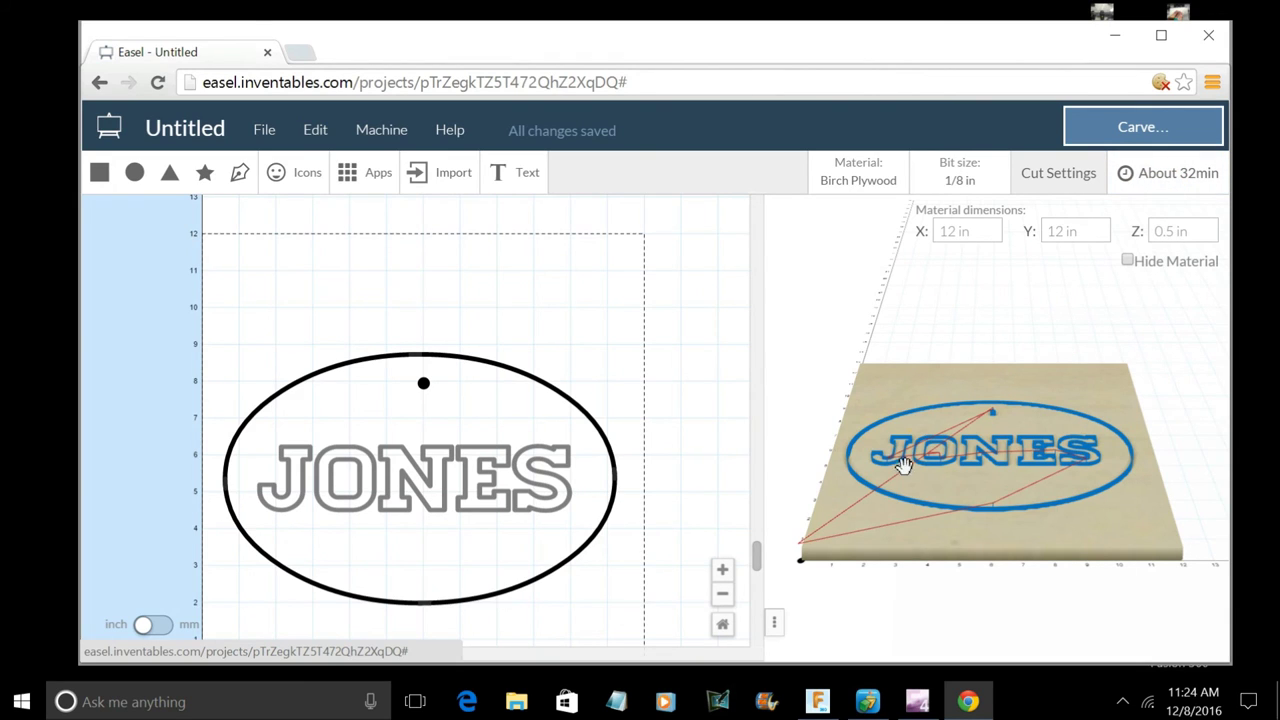
{"action": "left_click", "coordinate": [980, 418]}
{"action": "scroll", "coordinate": [965, 510], "scroll_direction": "up", "scroll_amount": 3}
{"action": "left_click_drag", "start_coordinate": [941, 546], "coordinate": [934, 596]}
- Hide the material in the 3D preview to inspect the oval and hanging hole cut depths, and show it again
{"action": "left_click", "coordinate": [1128, 262]}
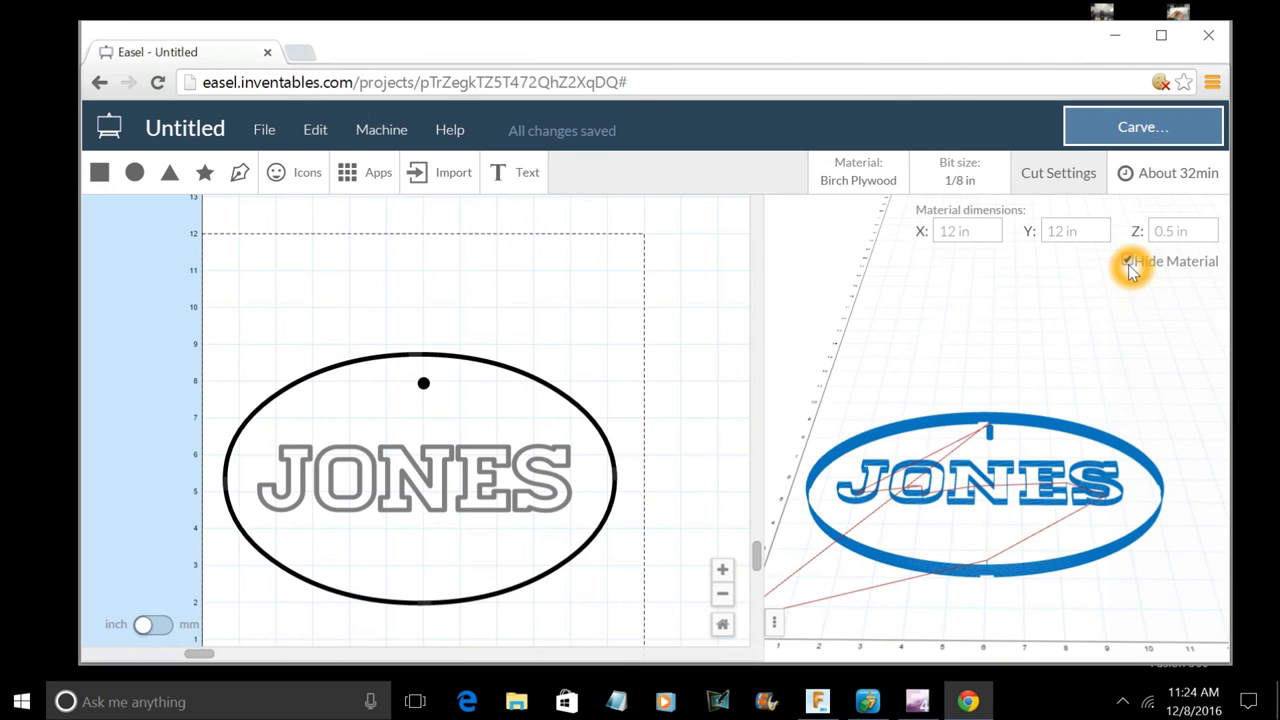
{"action": "left_click", "coordinate": [988, 594]}
{"action": "left_click", "coordinate": [991, 420]}
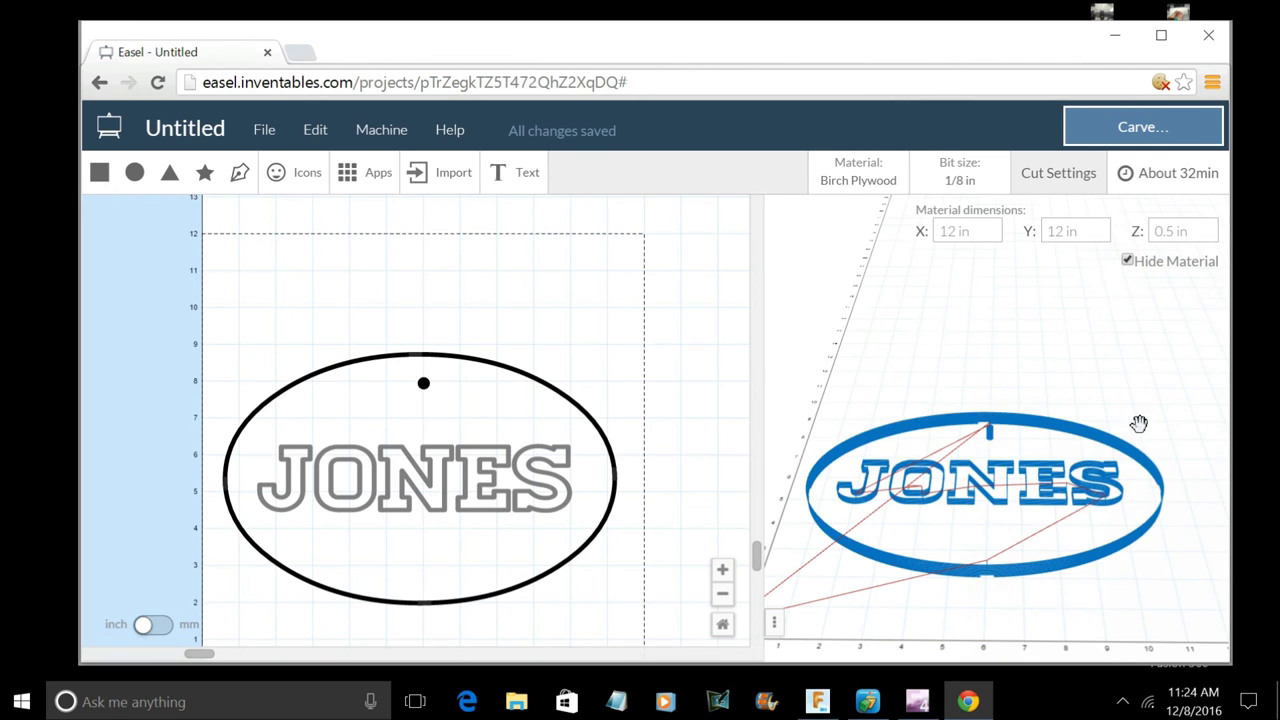
{"action": "left_click", "coordinate": [1127, 261]}
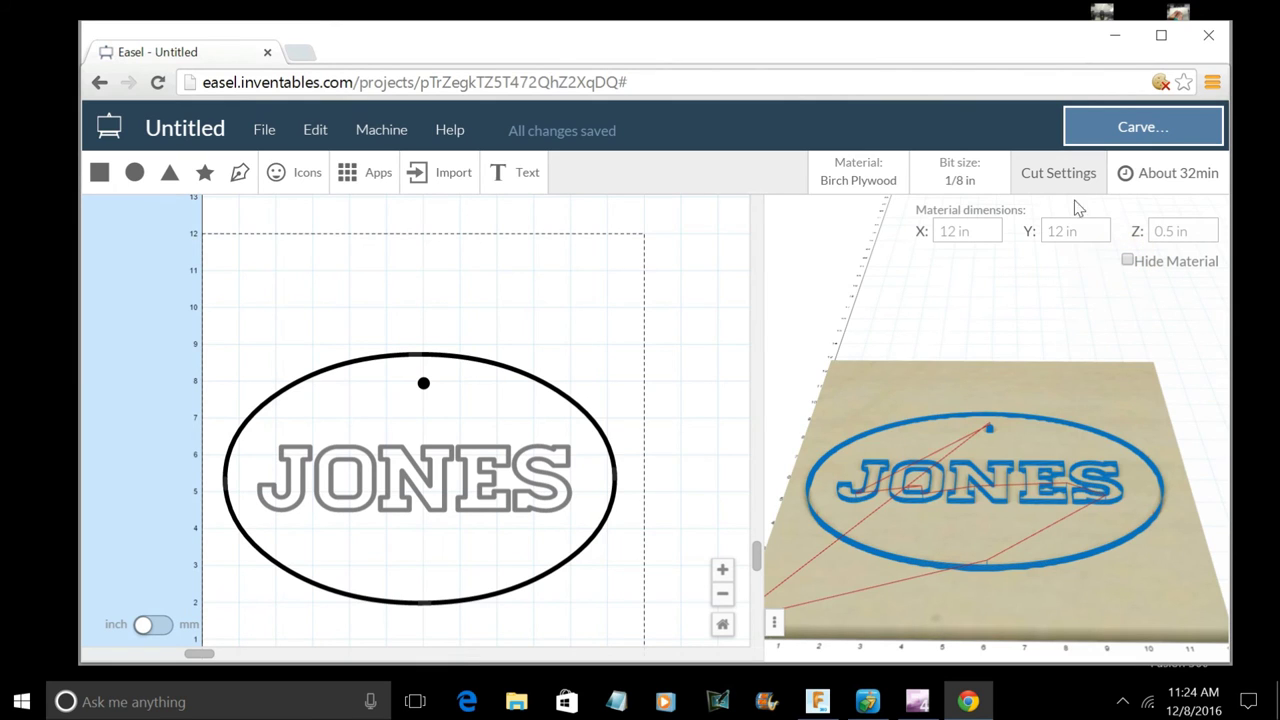
- Review the recommended feed rate, plunge rate and depth per pass in the cut settings, and close them
{"action": "left_click", "coordinate": [1072, 176]}
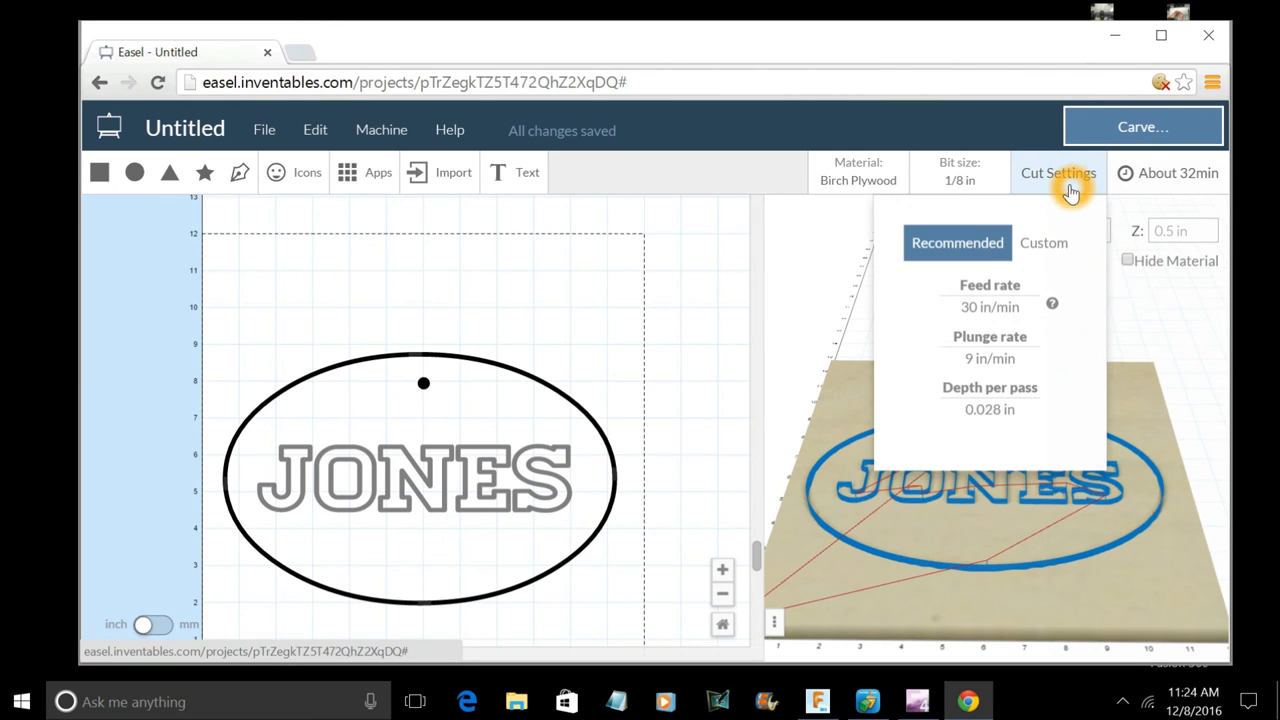
{"action": "left_click", "coordinate": [990, 308]}
{"action": "left_click", "coordinate": [1046, 334]}
{"action": "left_click", "coordinate": [1014, 391]}
{"action": "left_click", "coordinate": [1052, 303]}
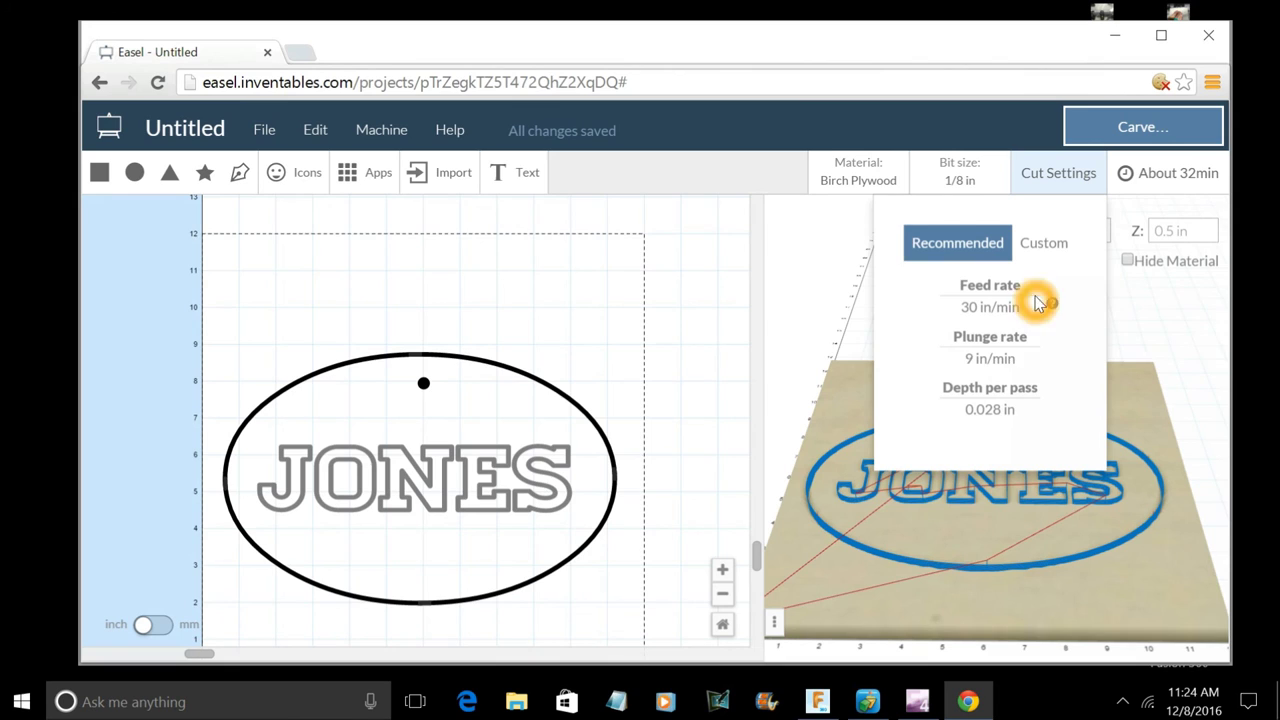
{"action": "left_click", "coordinate": [1170, 329]}
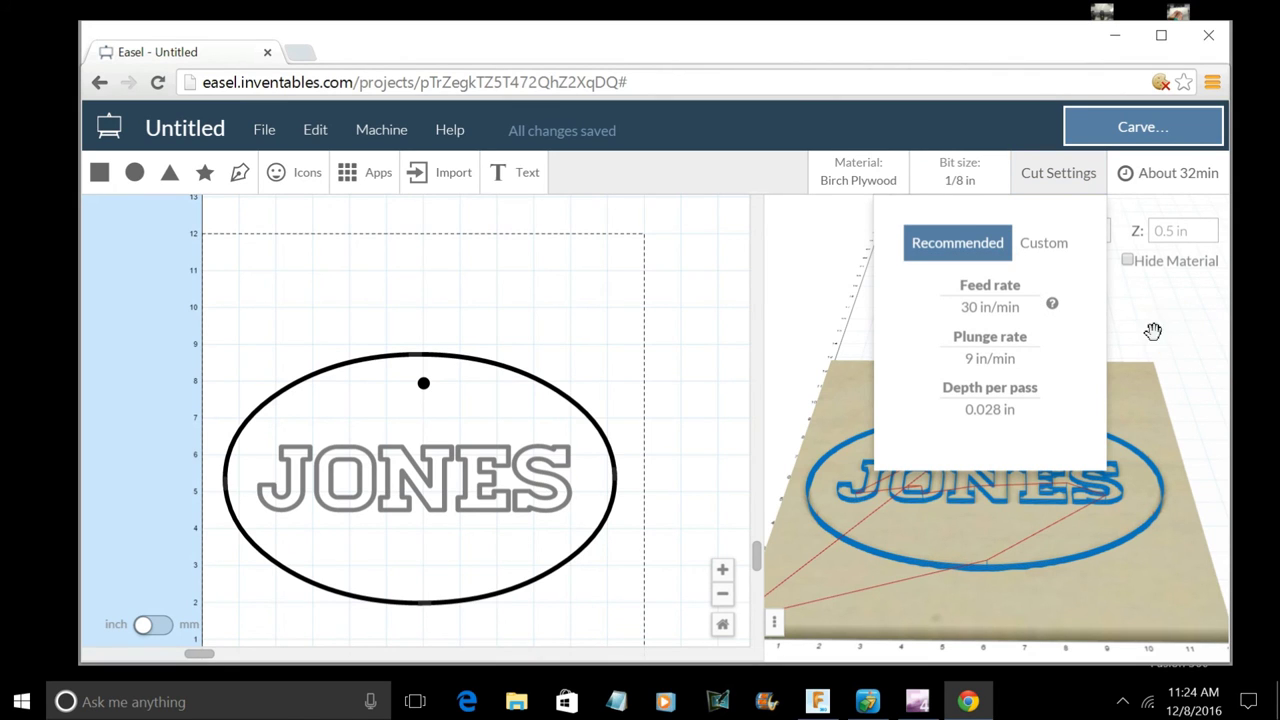
{"action": "left_click", "coordinate": [1141, 325]}
- Leave the toolpath simulation and start the carving process for the sign
{"action": "left_click", "coordinate": [716, 336]}
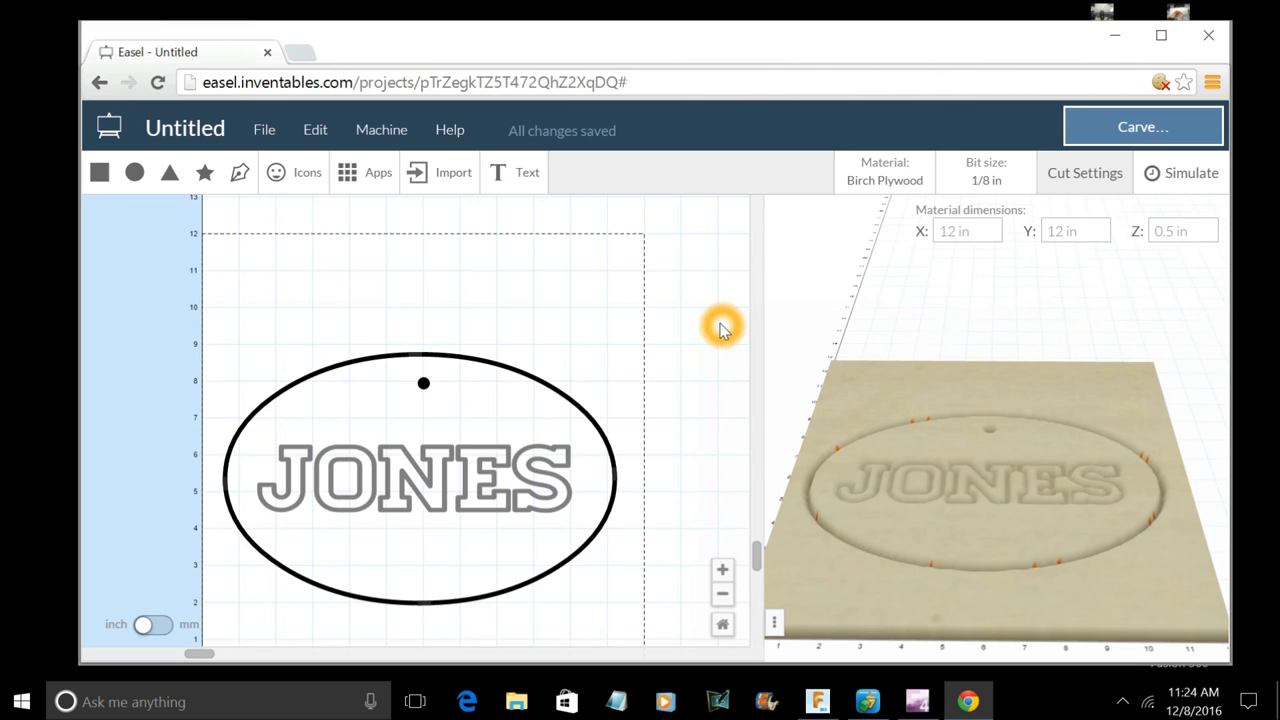
{"action": "left_click", "coordinate": [1127, 130]}
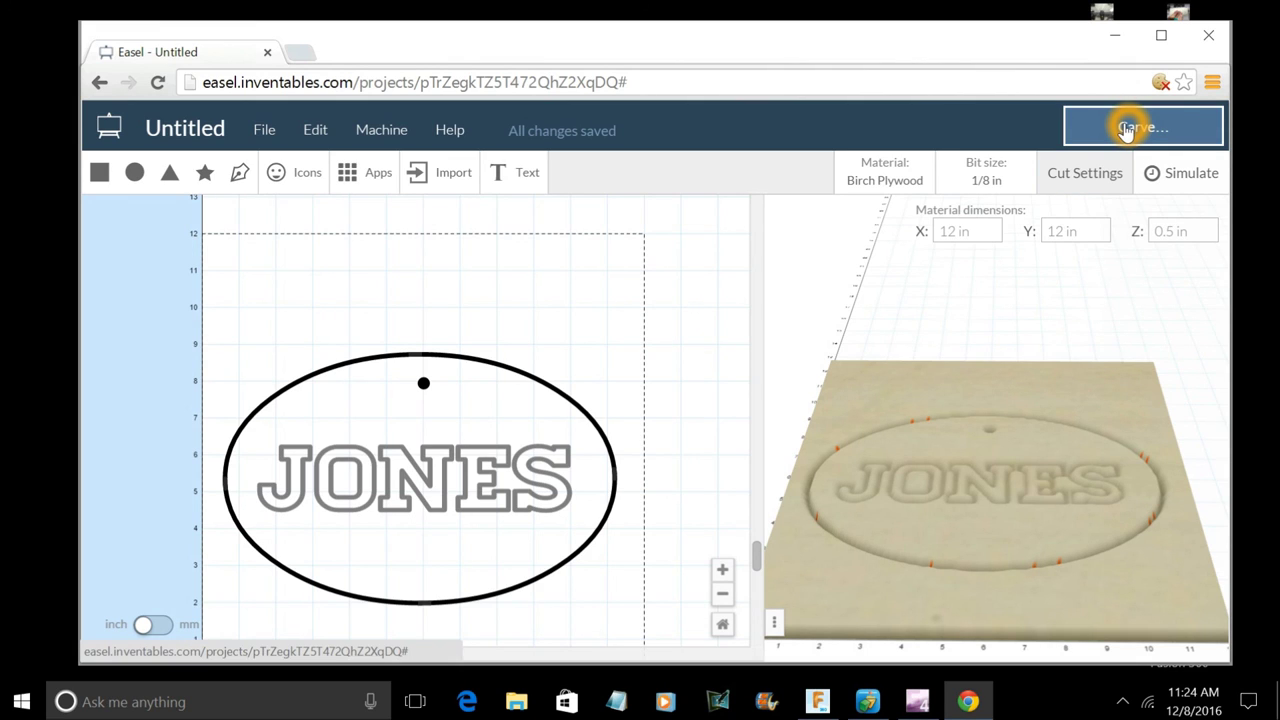